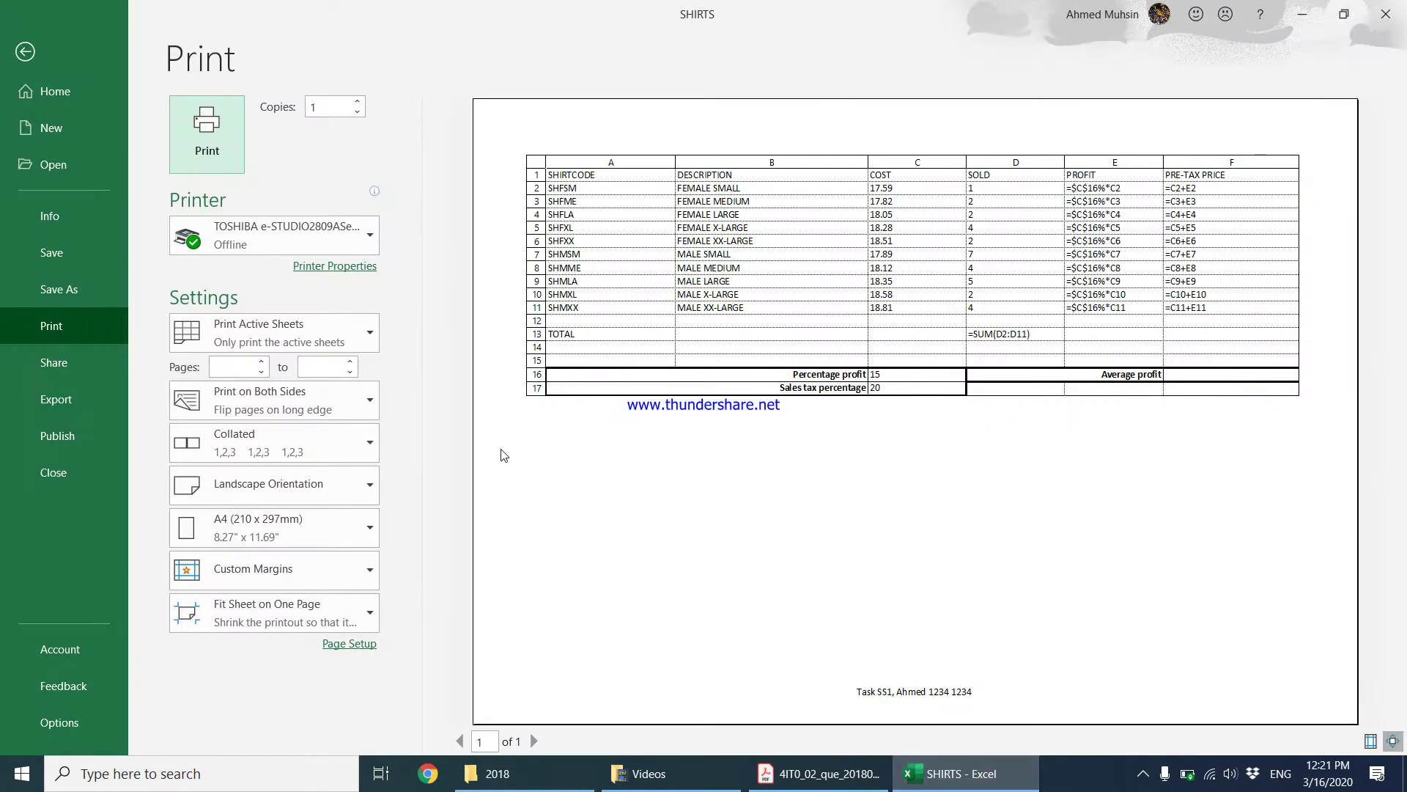
# Leave print preview and return to the SALES sheet showing its formulas
pyautogui.click(33, 49)
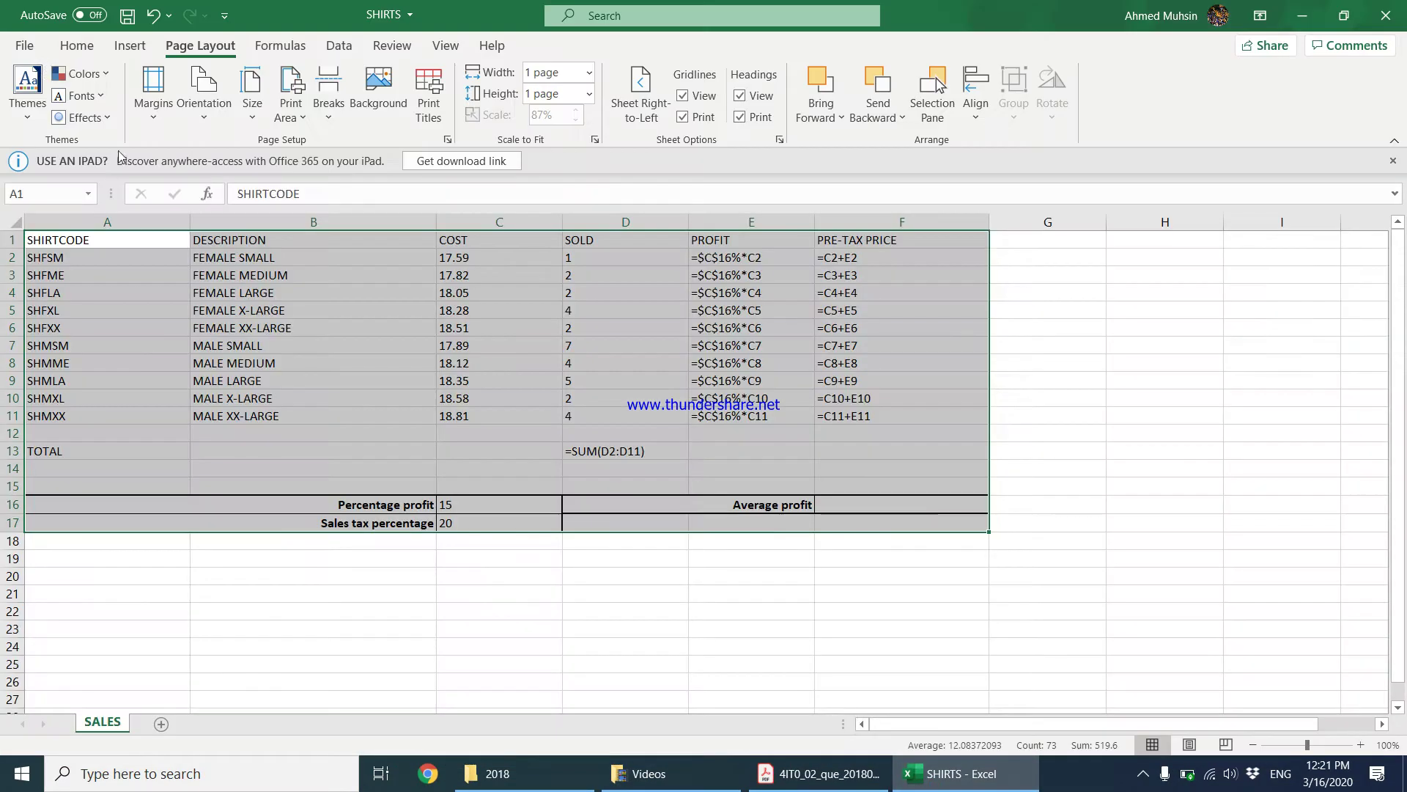
# Turn off Show Formulas so the SALES sheet displays calculated values
pyautogui.click(920, 448)
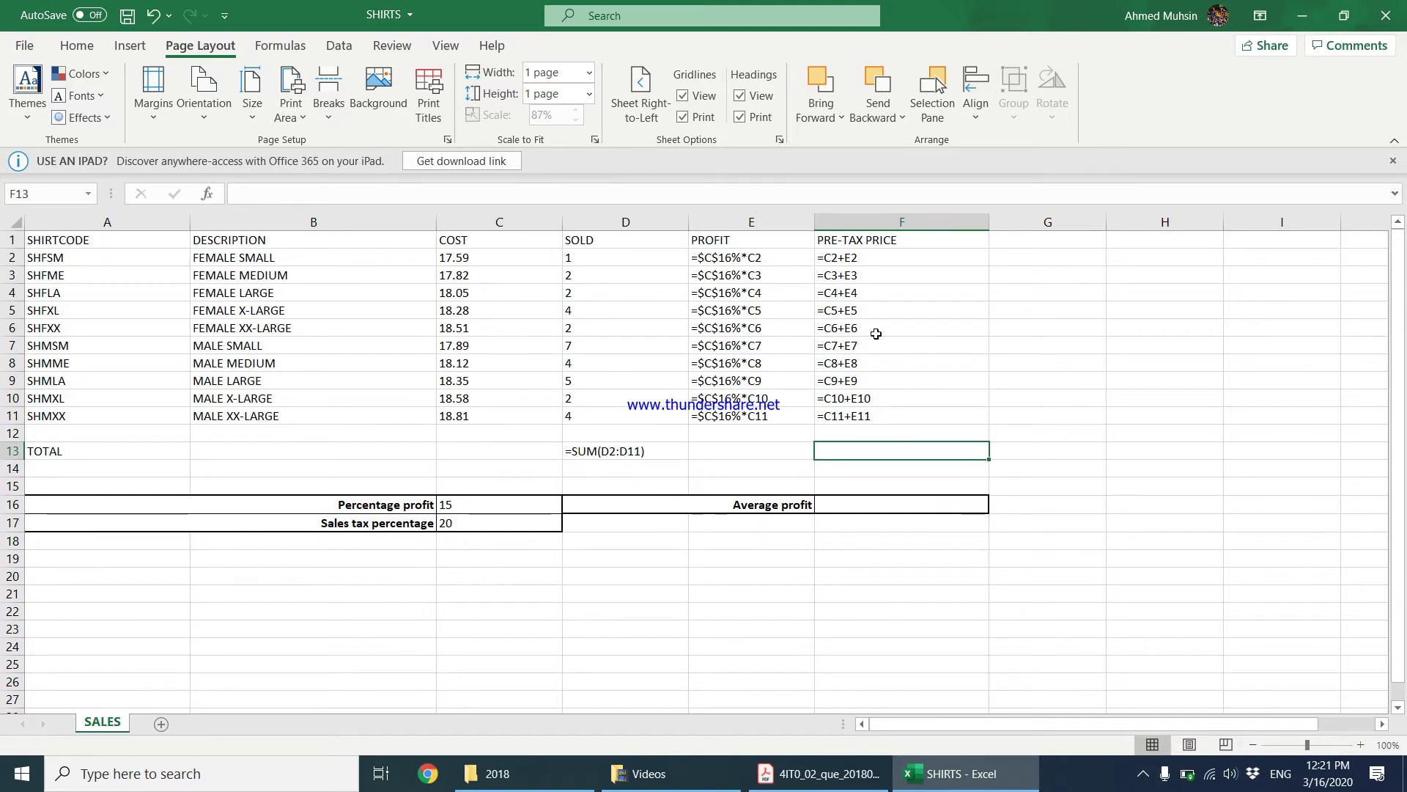
pyautogui.click(624, 288)
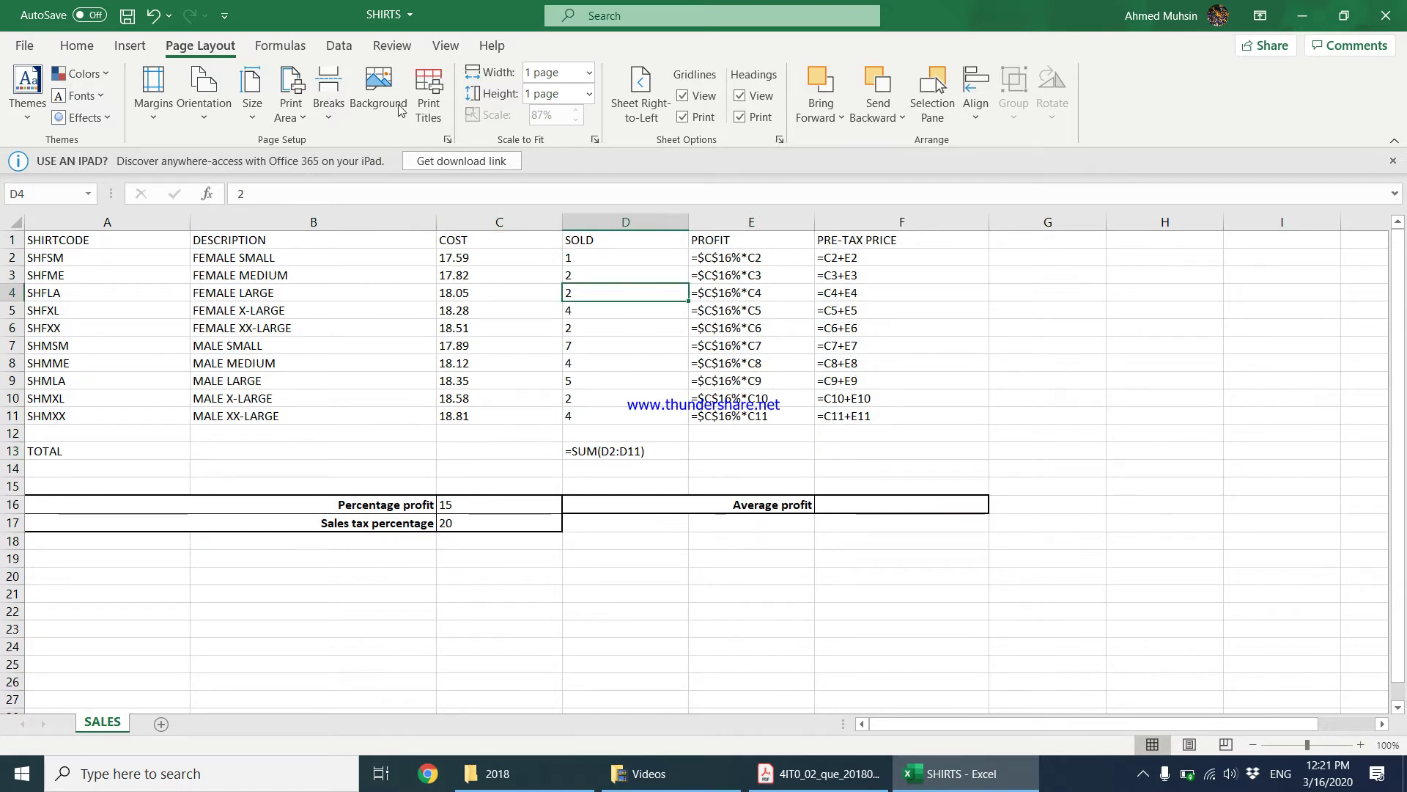
pyautogui.click(281, 45)
pyautogui.click(848, 74)
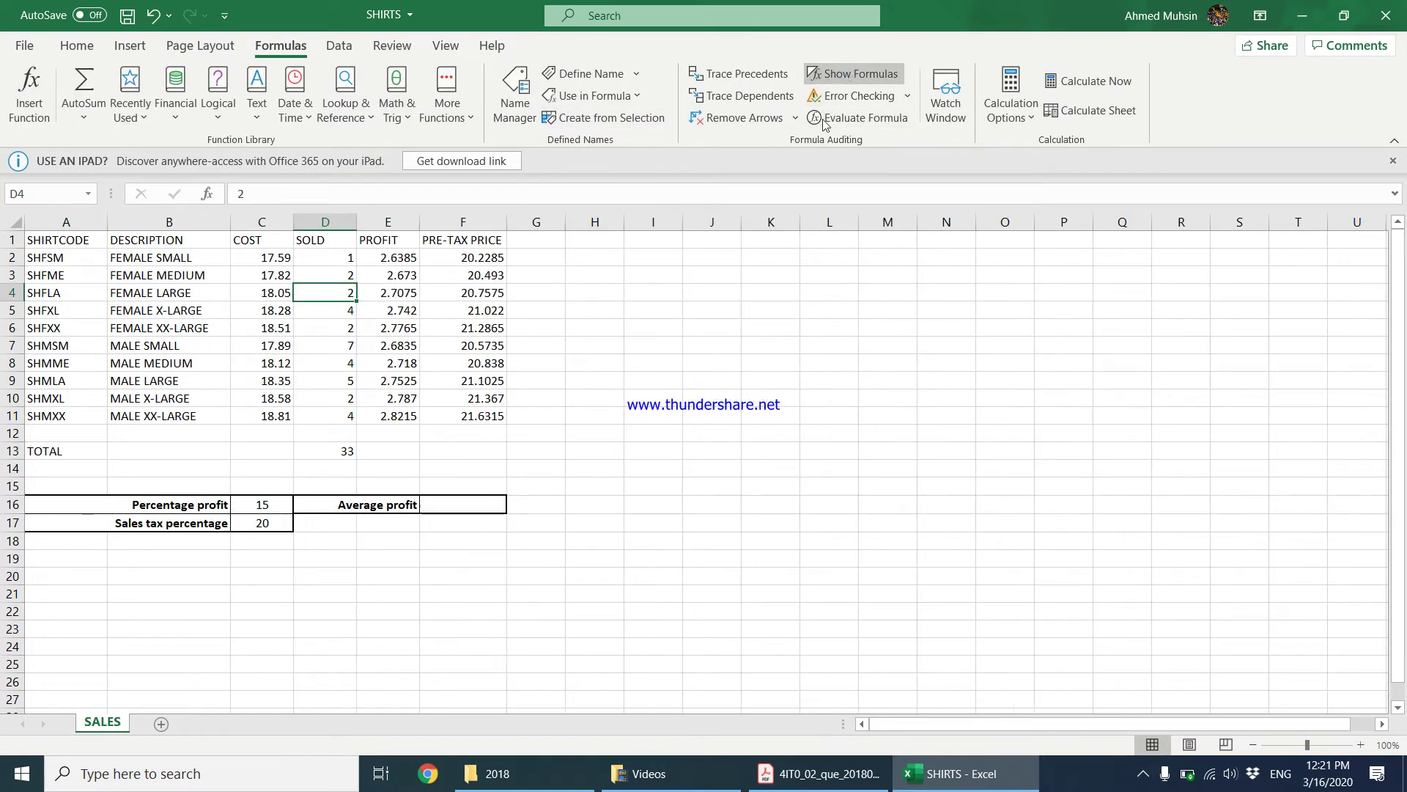
# Inspect the pre-tax price formula in F2 and the sales tax percentage in C17
pyautogui.click(515, 333)
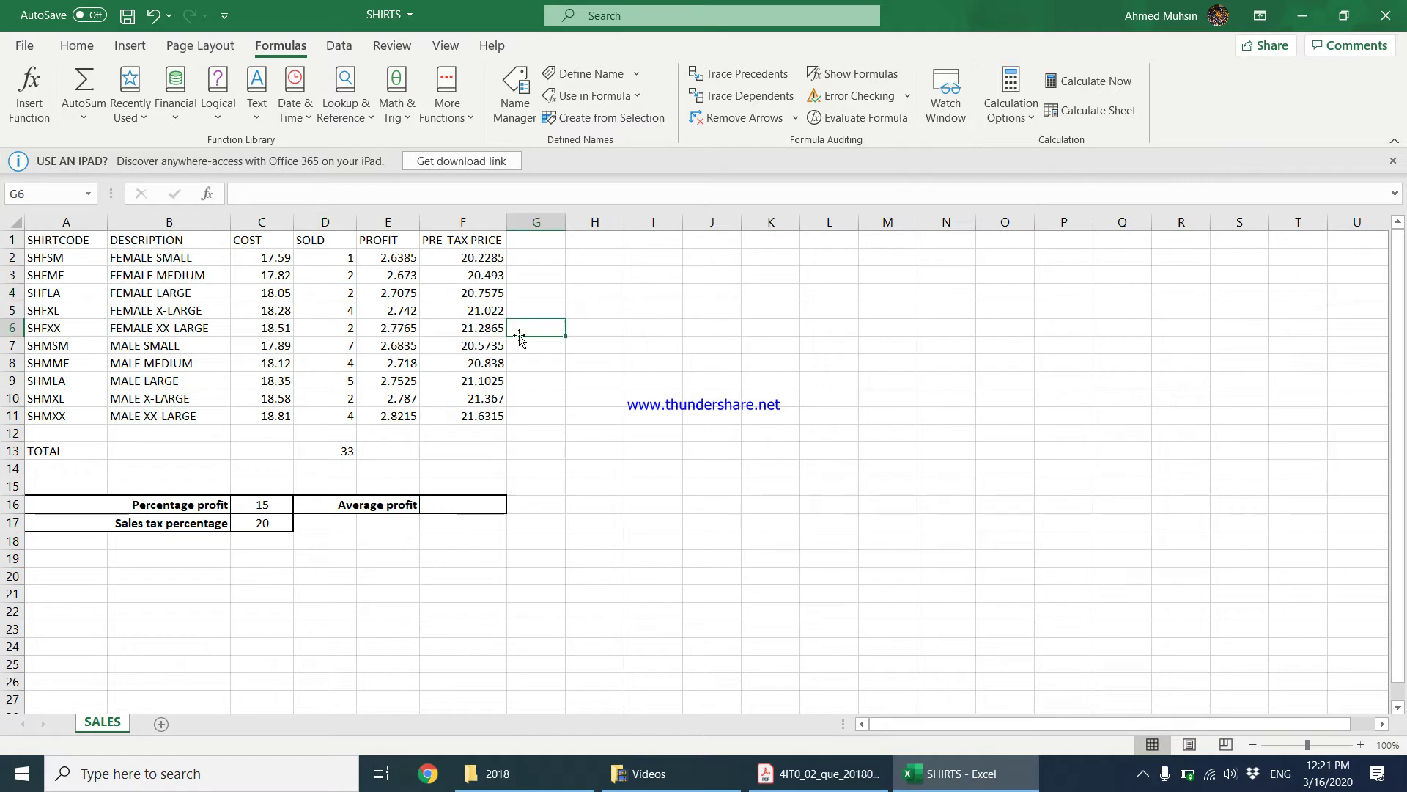
pyautogui.click(483, 265)
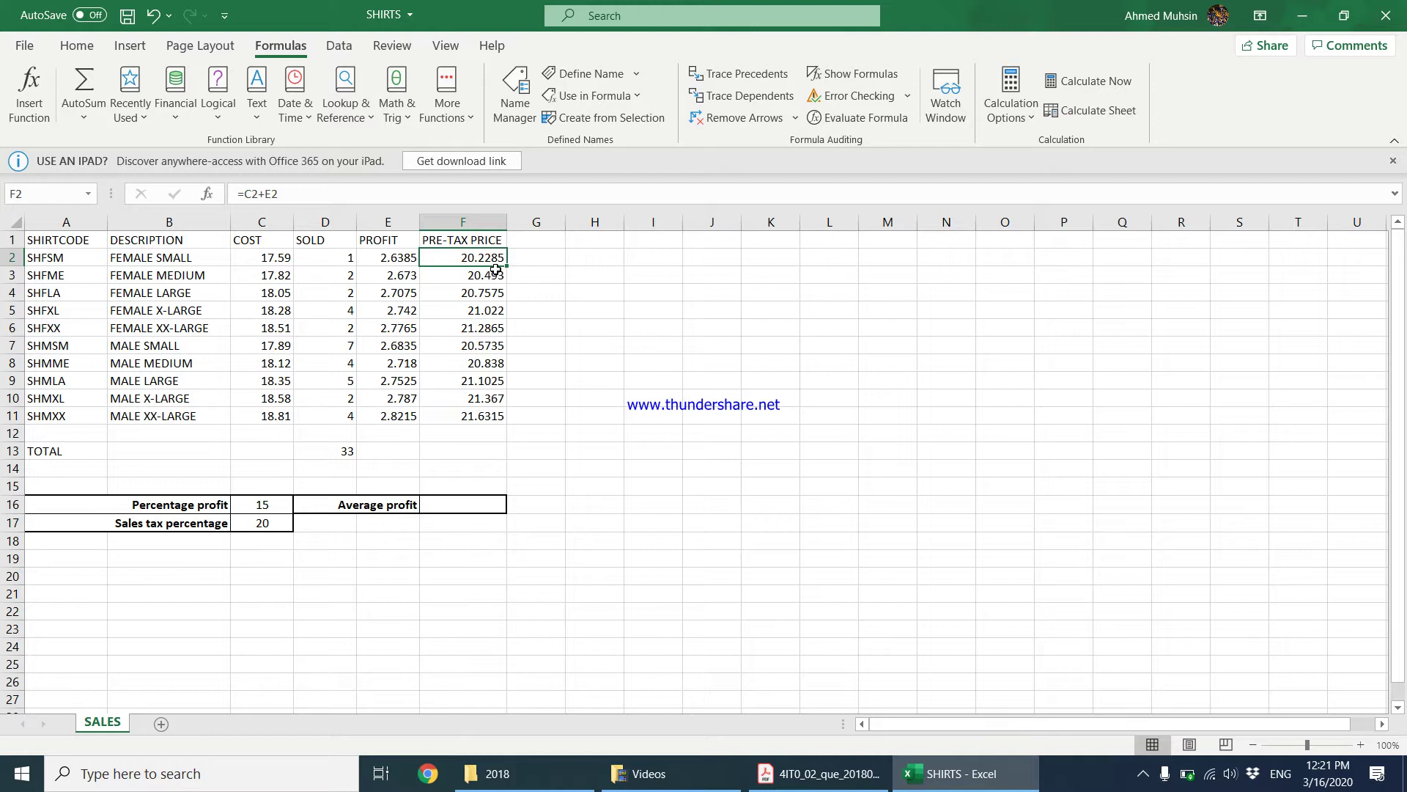
pyautogui.click(167, 260)
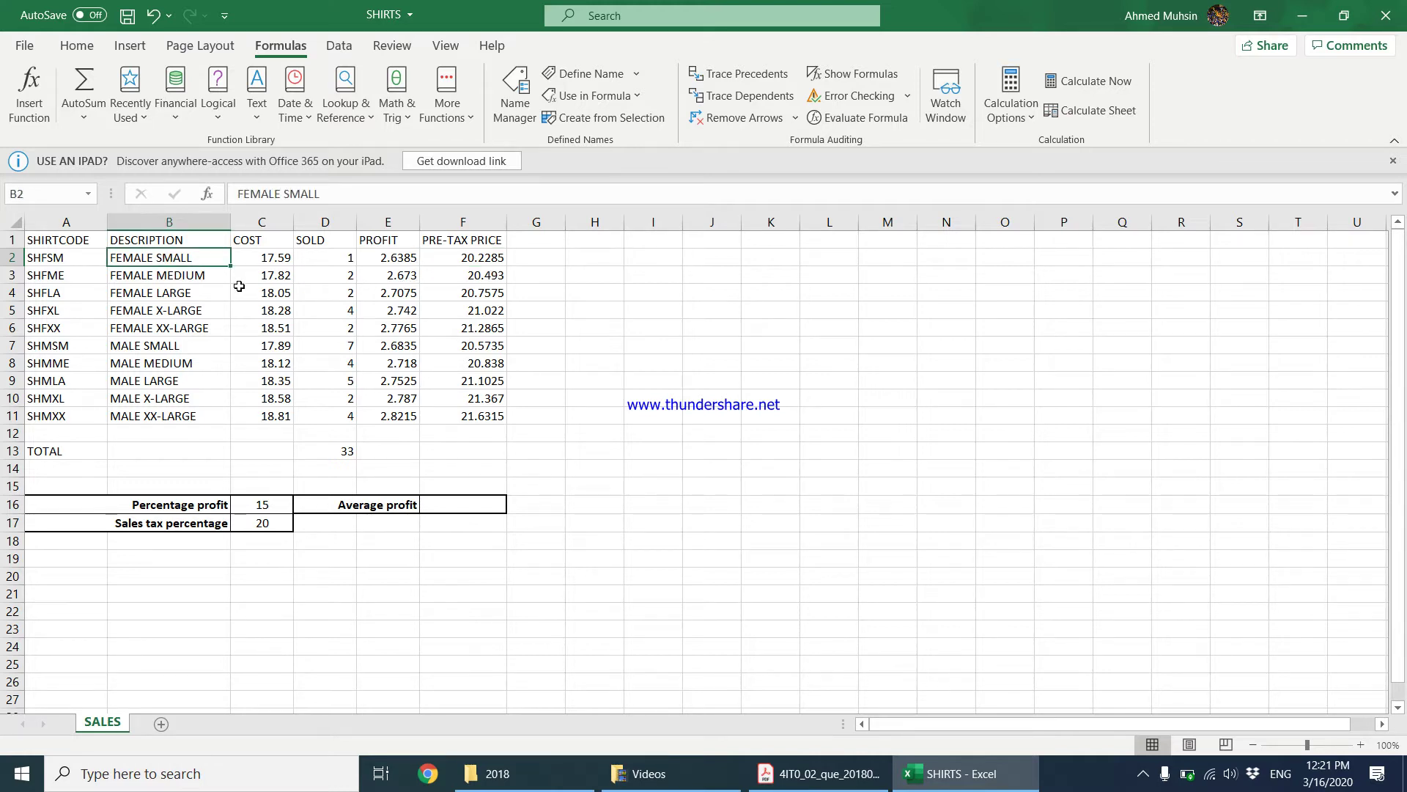
pyautogui.click(519, 261)
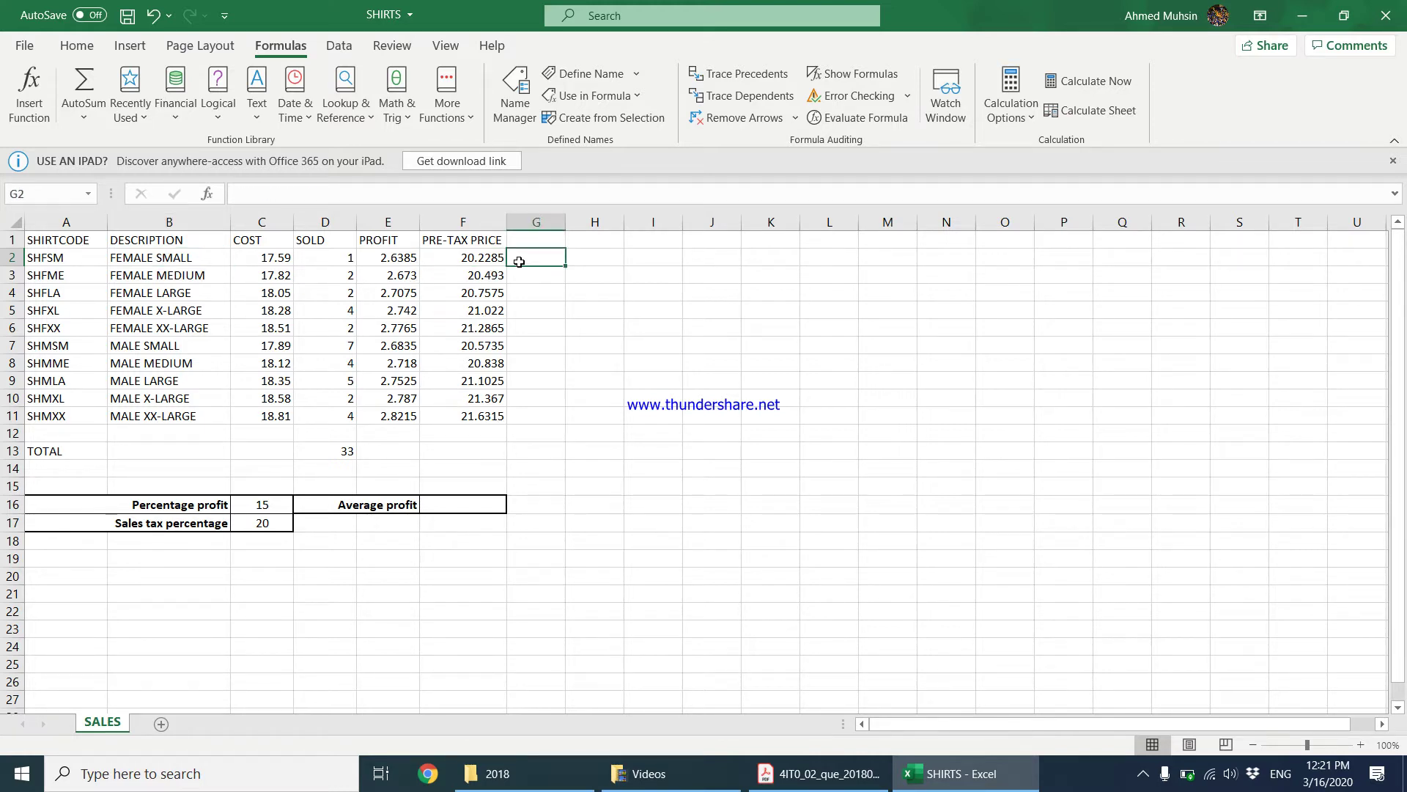
pyautogui.click(264, 535)
pyautogui.click(265, 524)
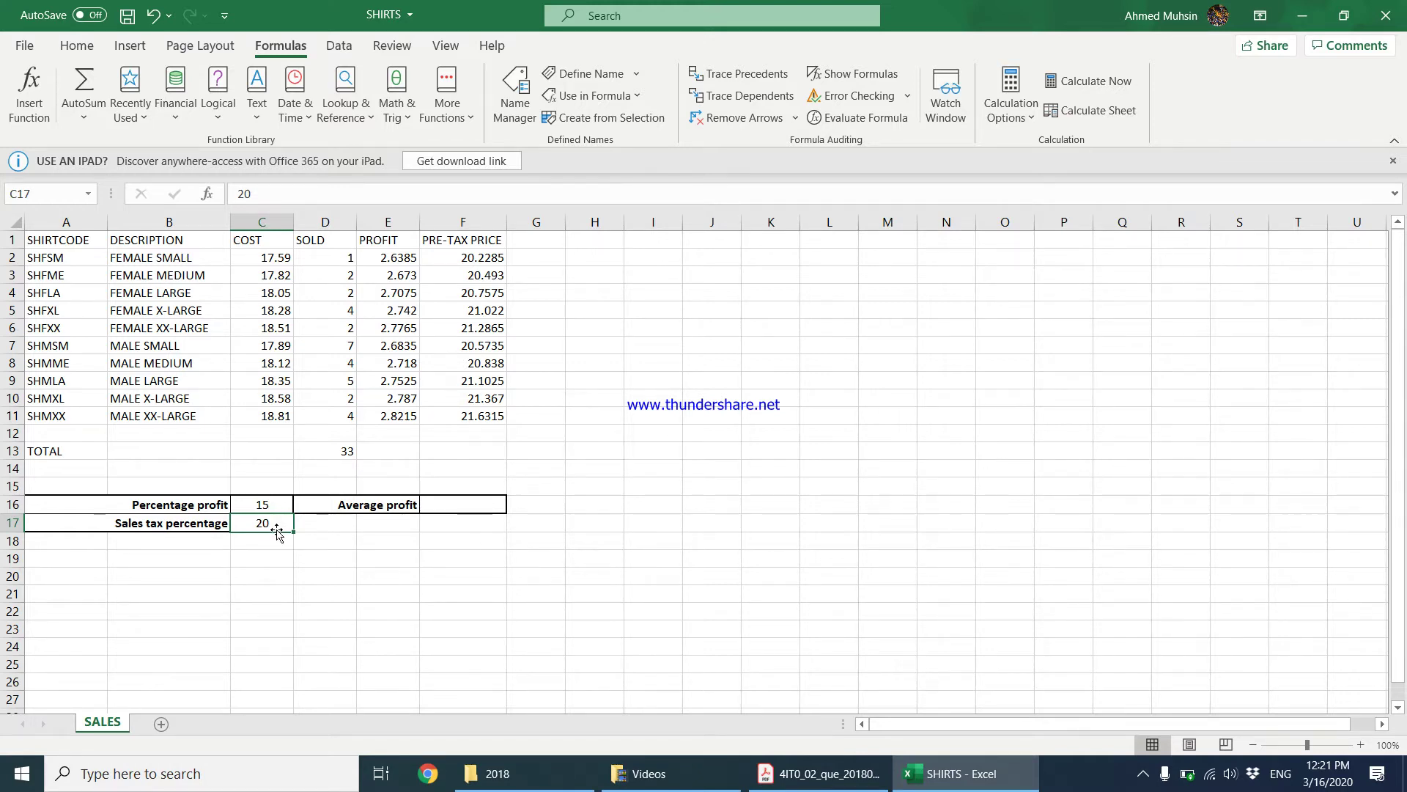
pyautogui.click(533, 258)
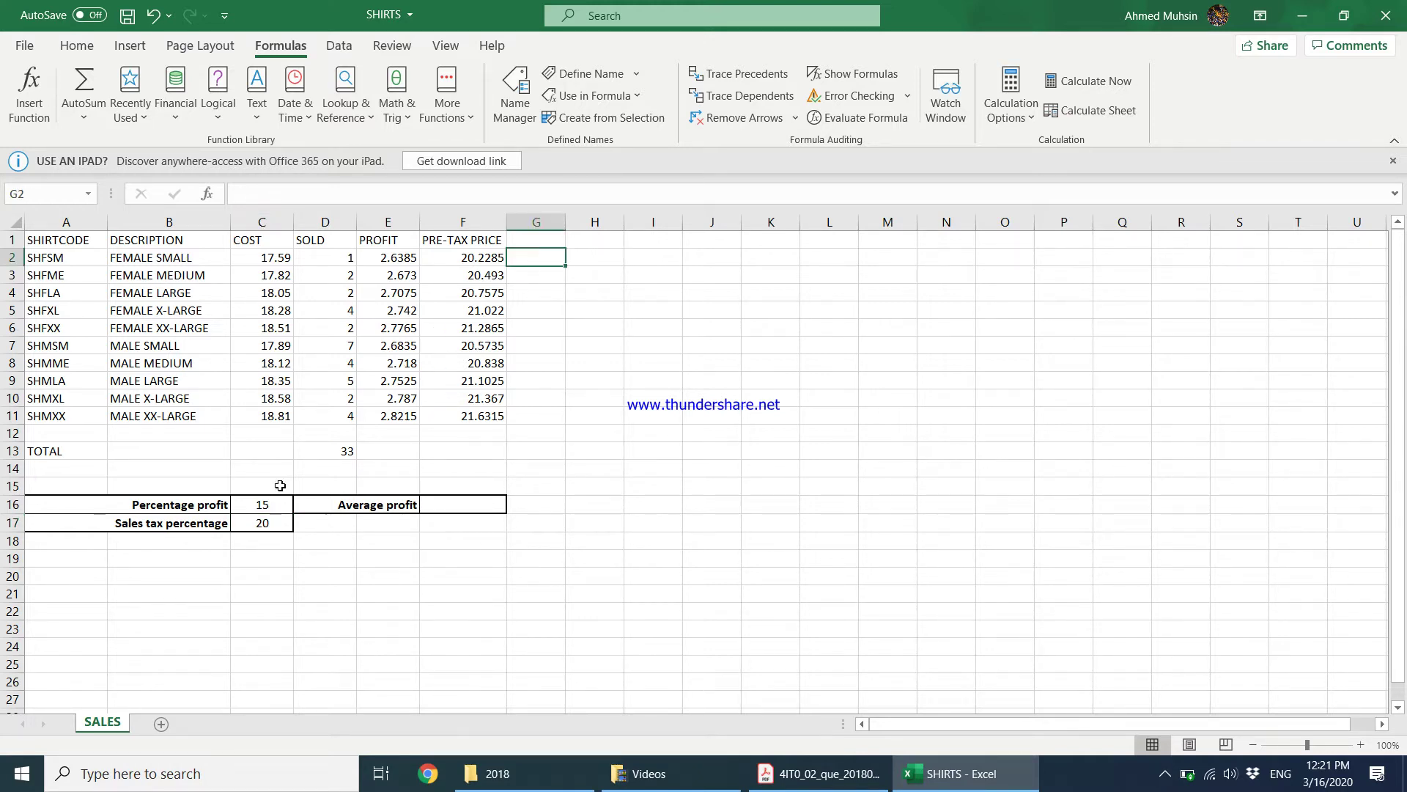
pyautogui.click(279, 525)
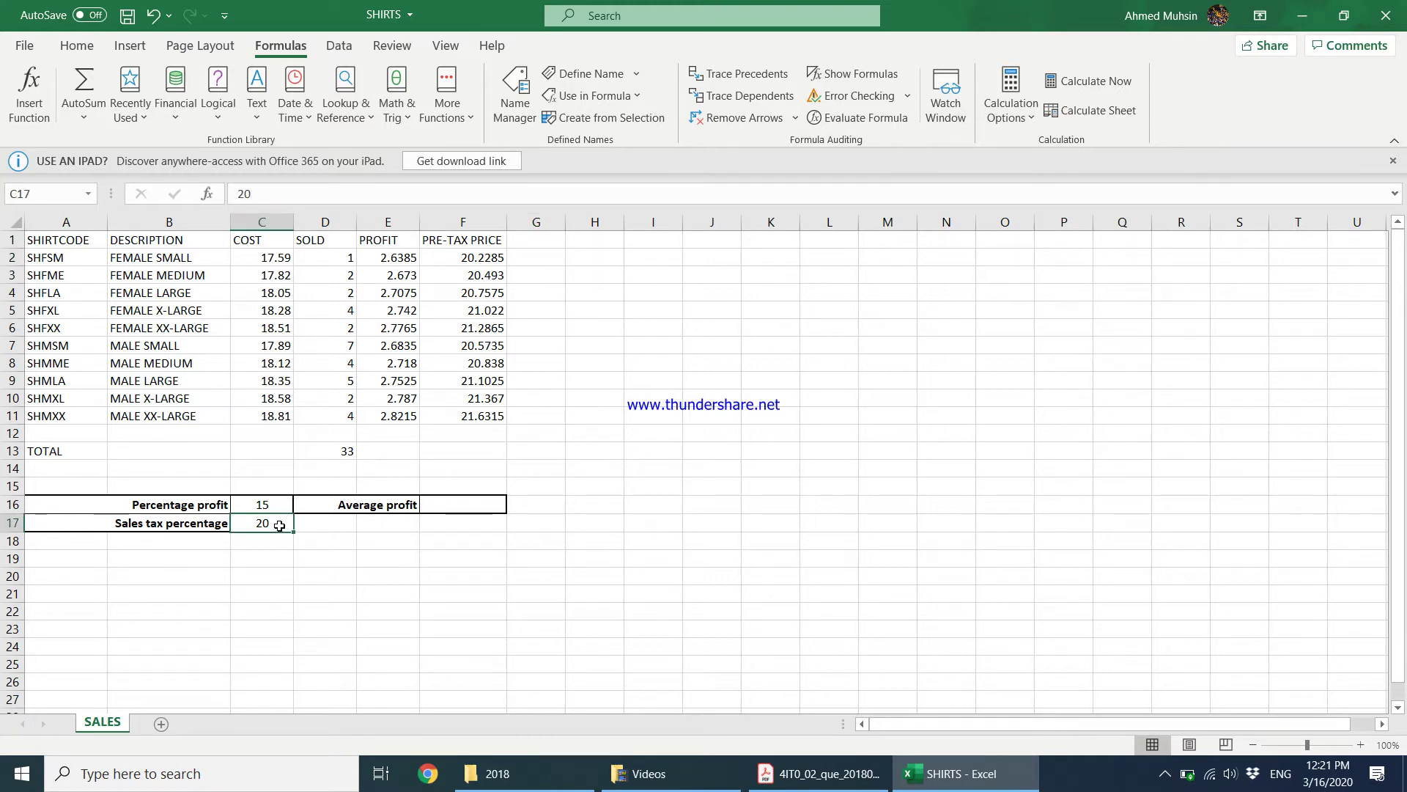
# Widen column G to 13.67 and pick G2 for the sales tax formula
pyautogui.click(546, 258)
pyautogui.moveTo(565, 218); pyautogui.dragTo(603, 218)
pyautogui.click(264, 528)
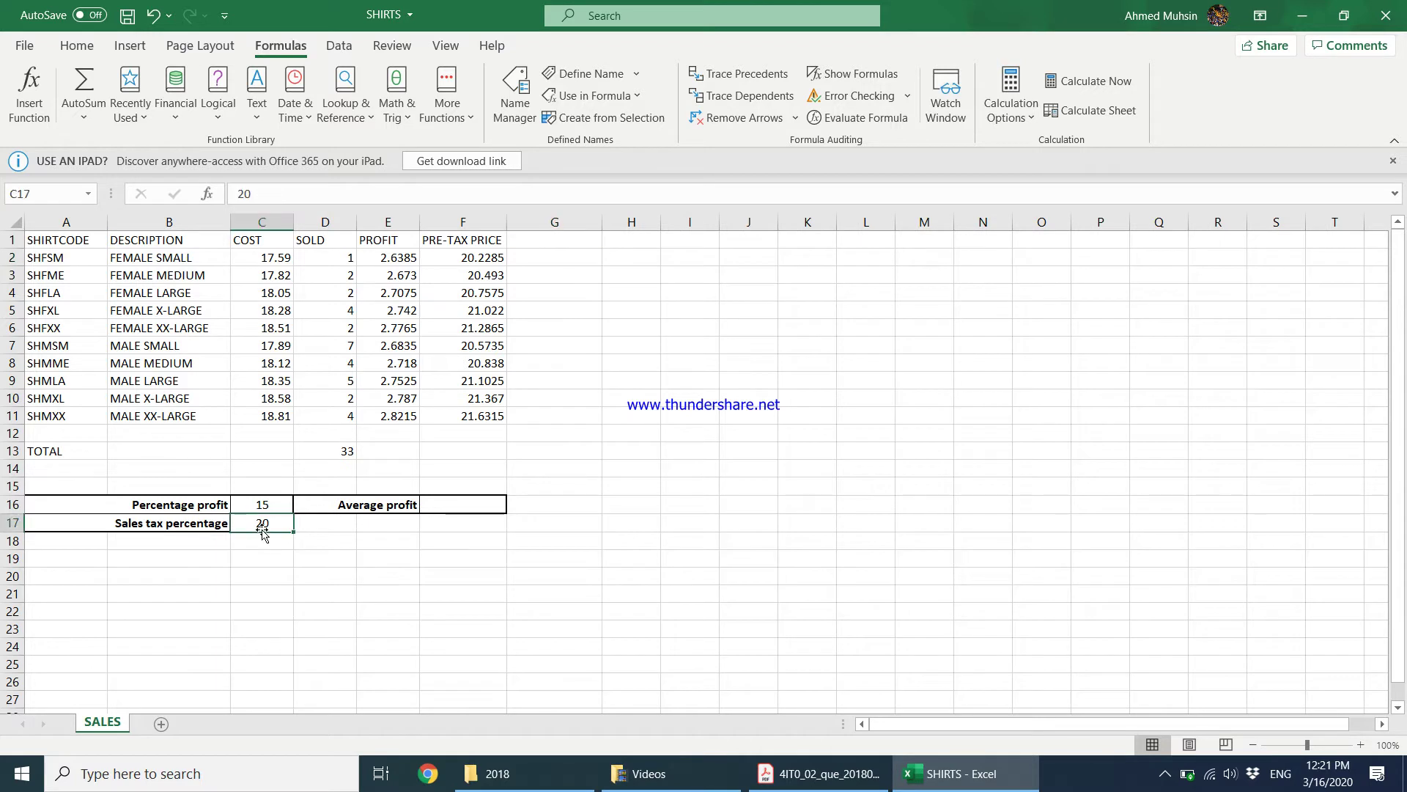
pyautogui.click(478, 258)
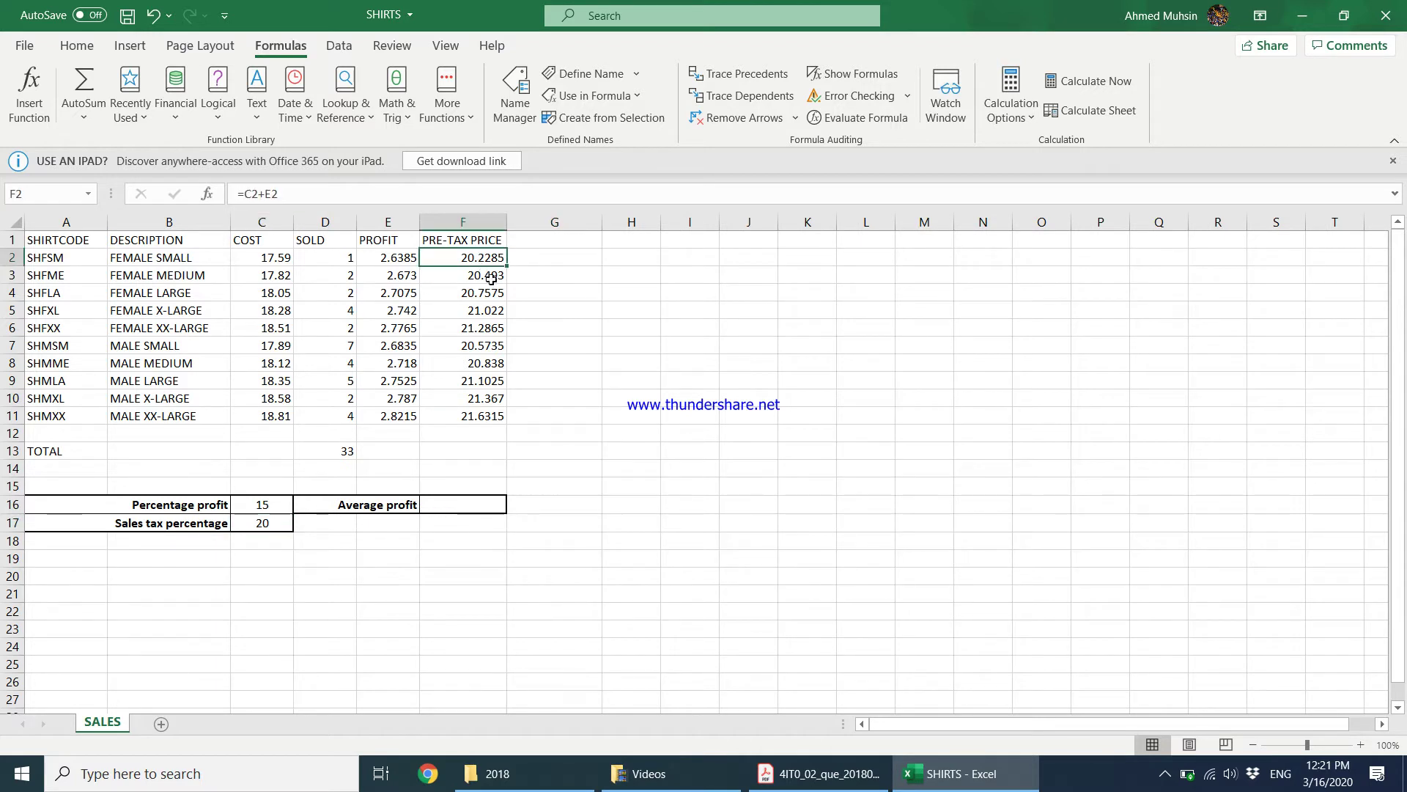
pyautogui.click(546, 261)
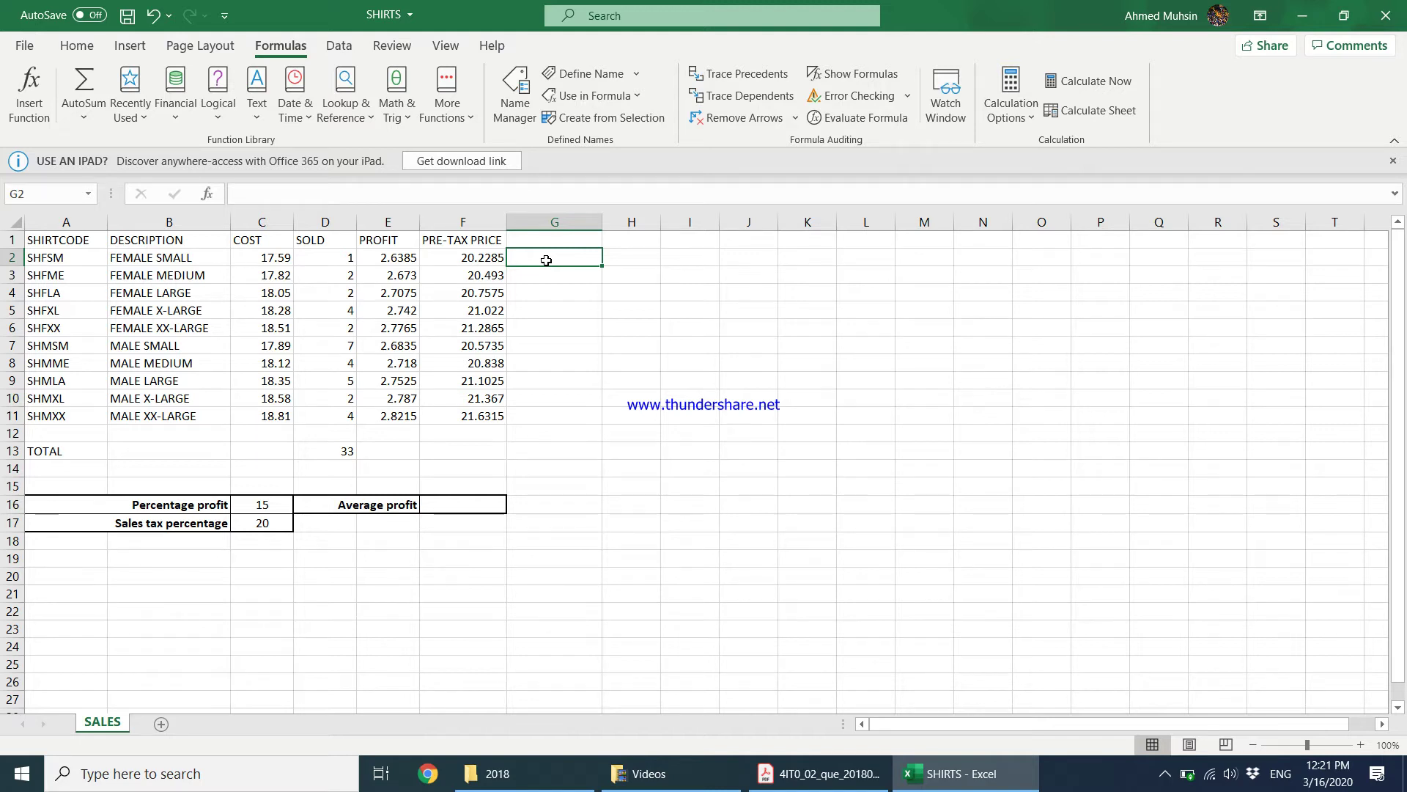
# Enter =C17%*F2 in G2, giving a sales tax of 4.0457 for the first shirt
pyautogui.write('=')
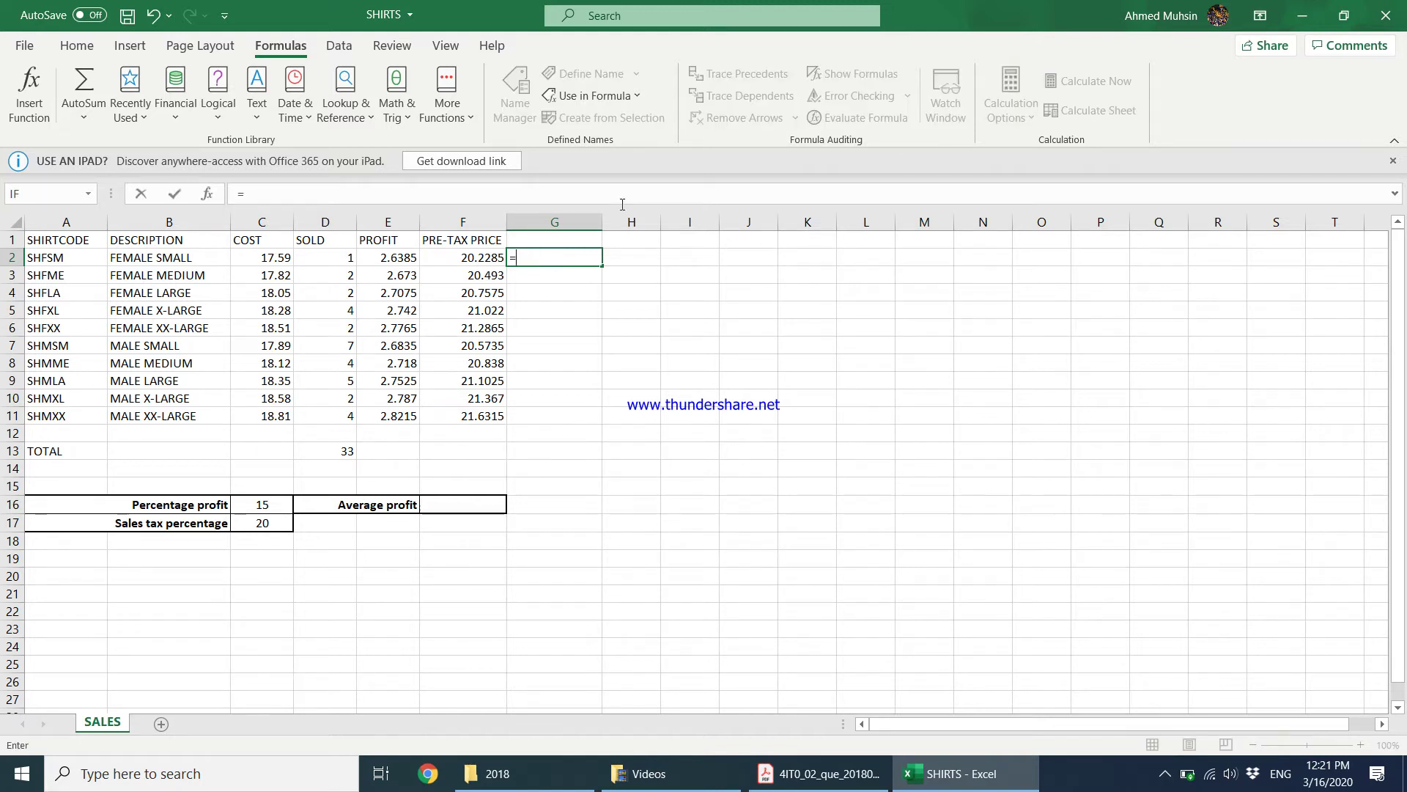
pyautogui.click(258, 525)
pyautogui.write('%*')
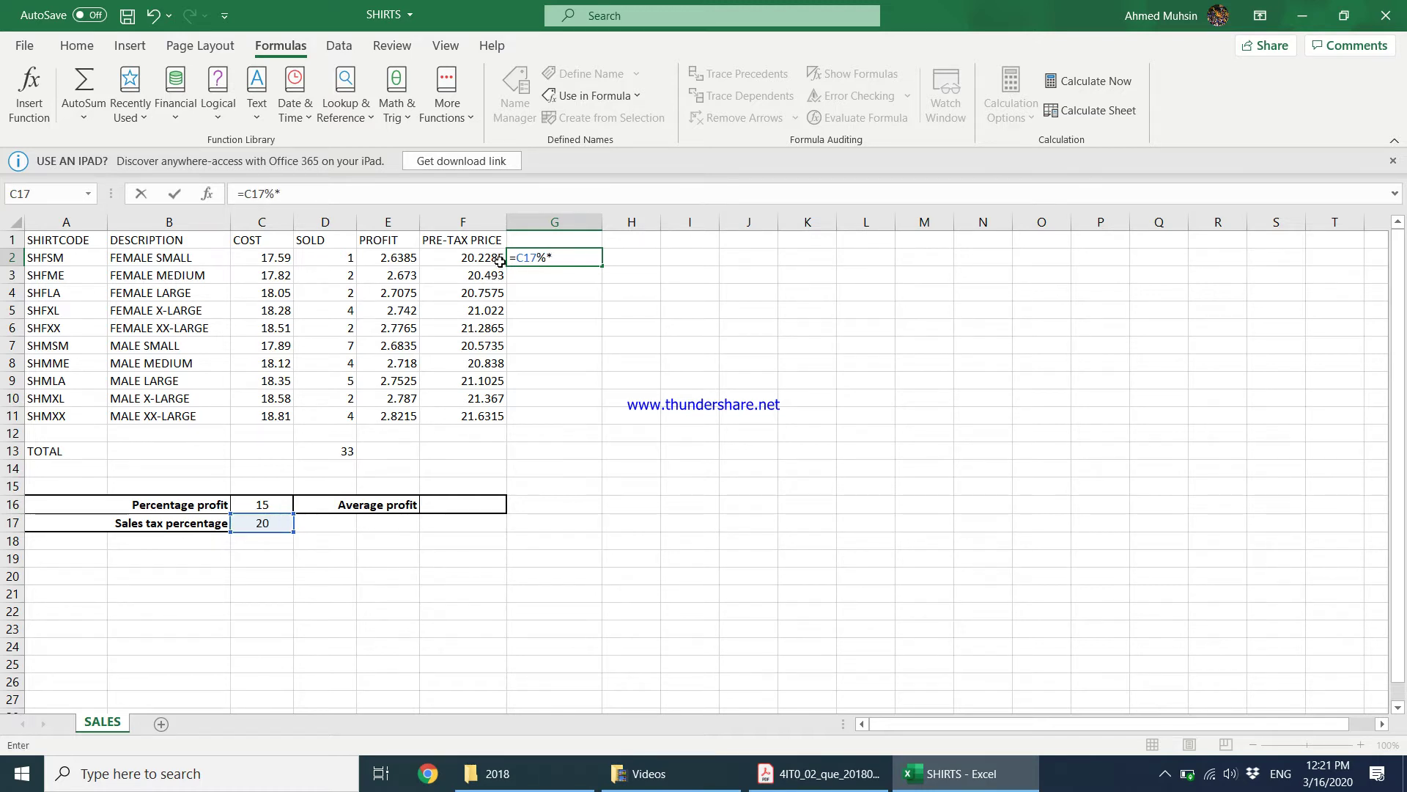
pyautogui.click(497, 258)
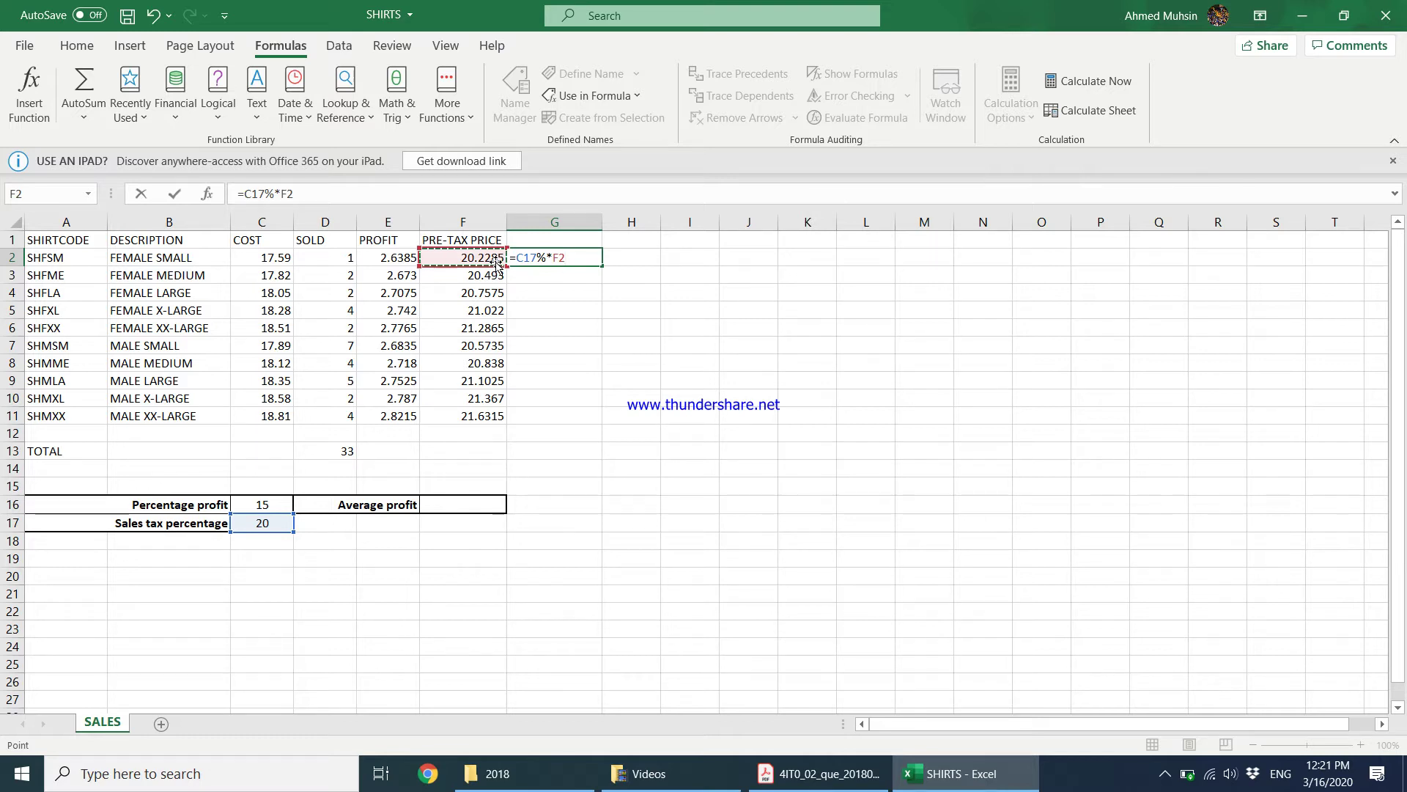
pyautogui.press('Return')
pyautogui.click(581, 245)
pyautogui.click(579, 257)
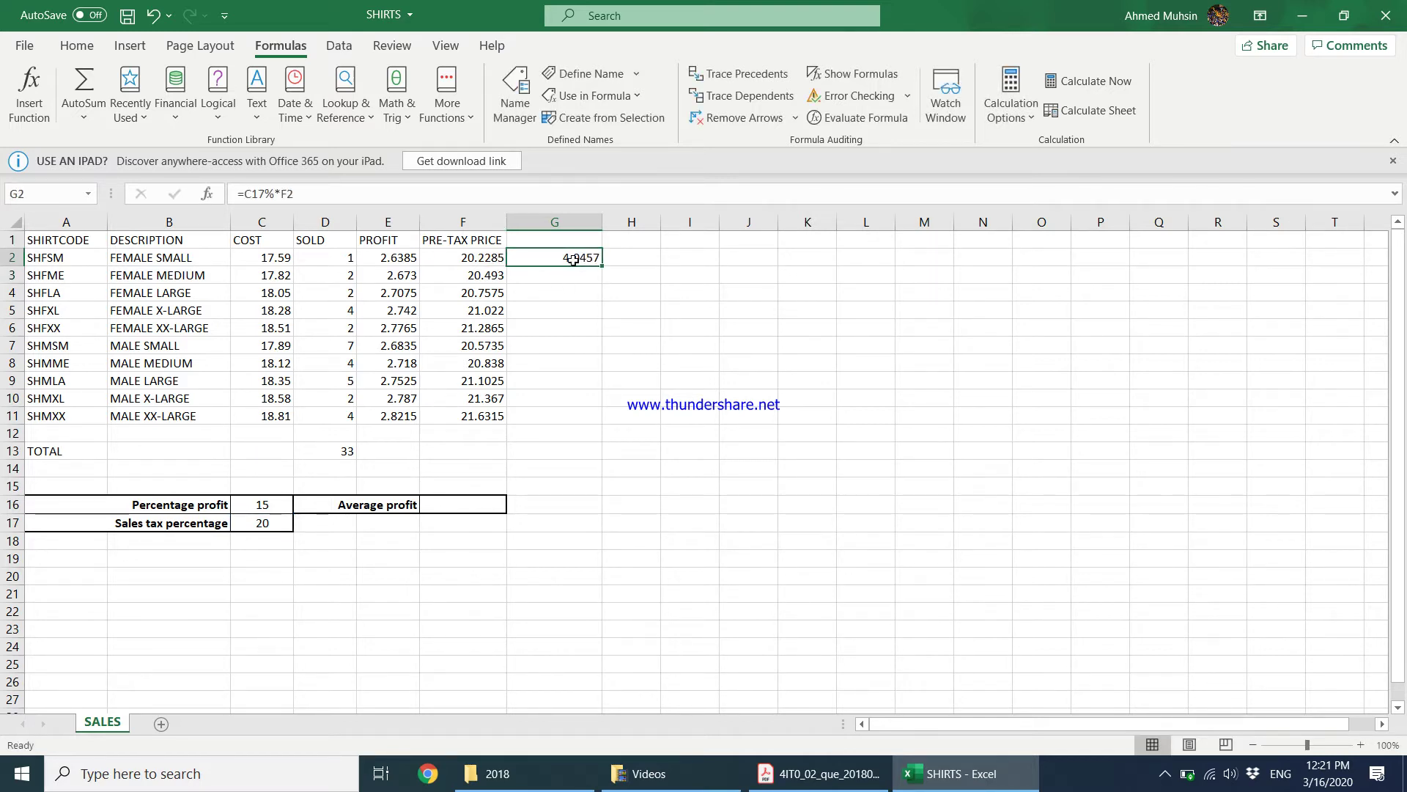
pyautogui.click(491, 258)
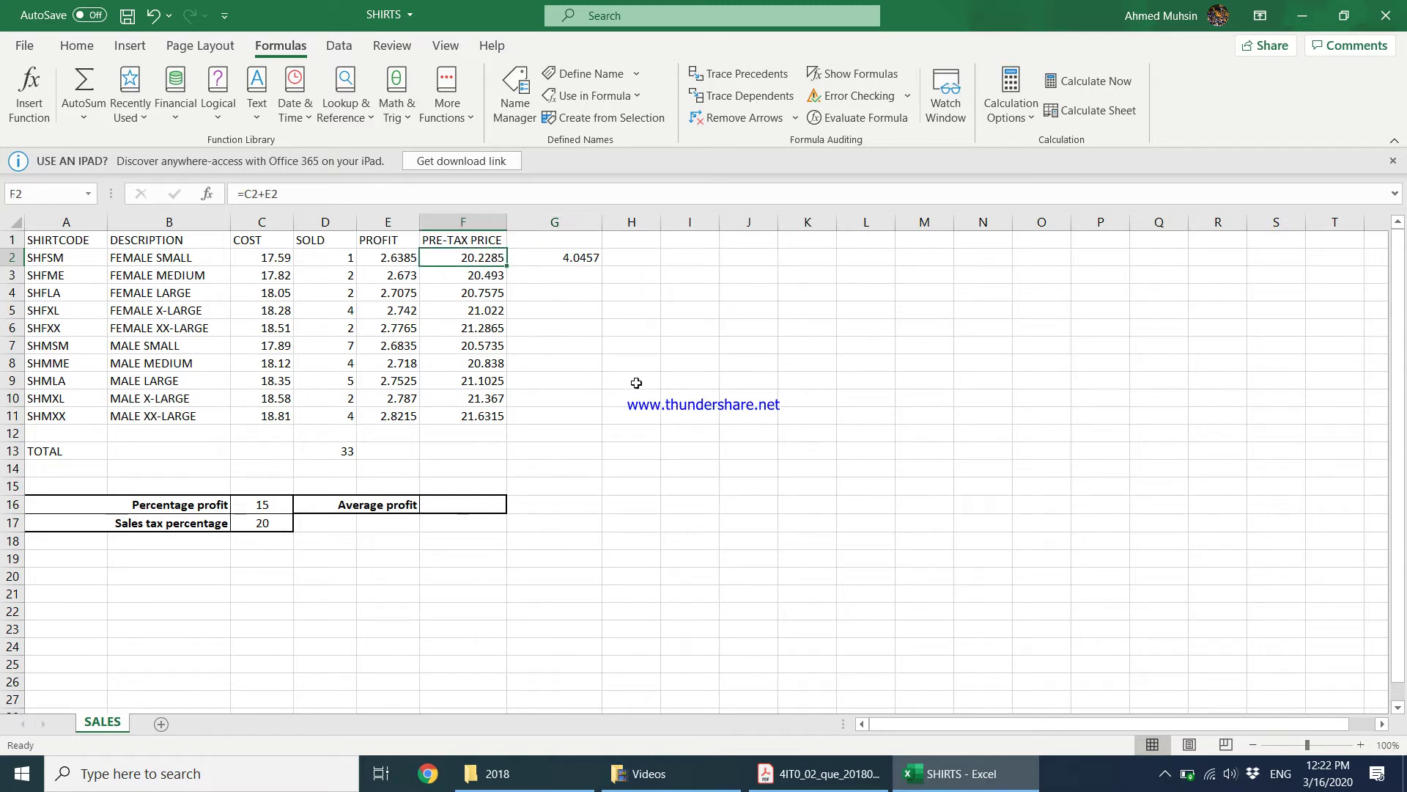
# Copy G2's formula down to G11, then clear the wrong zero results from G3:G11
pyautogui.click(587, 258)
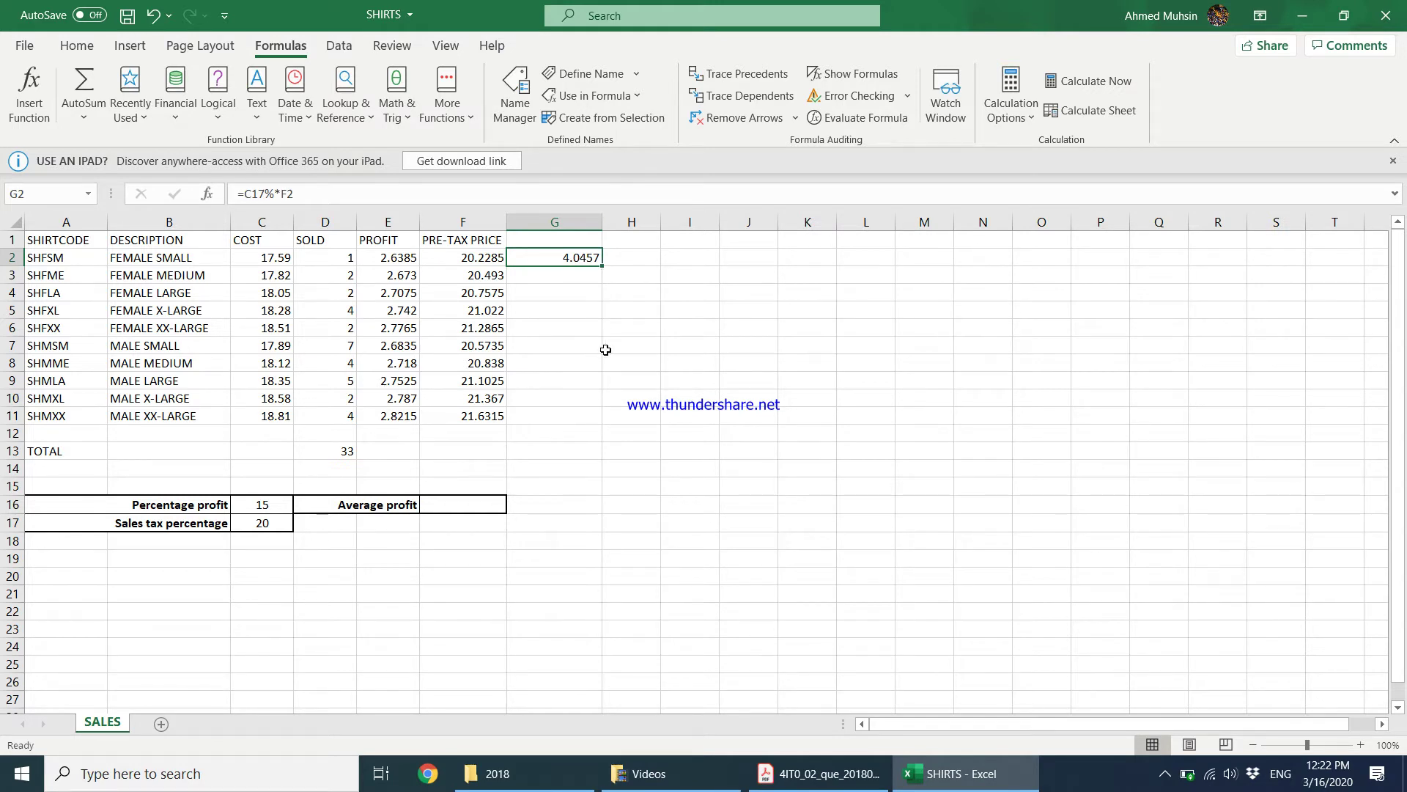
pyautogui.moveTo(601, 262); pyautogui.dragTo(597, 409)
pyautogui.moveTo(591, 277); pyautogui.dragTo(598, 416)
pyautogui.press('Delete')
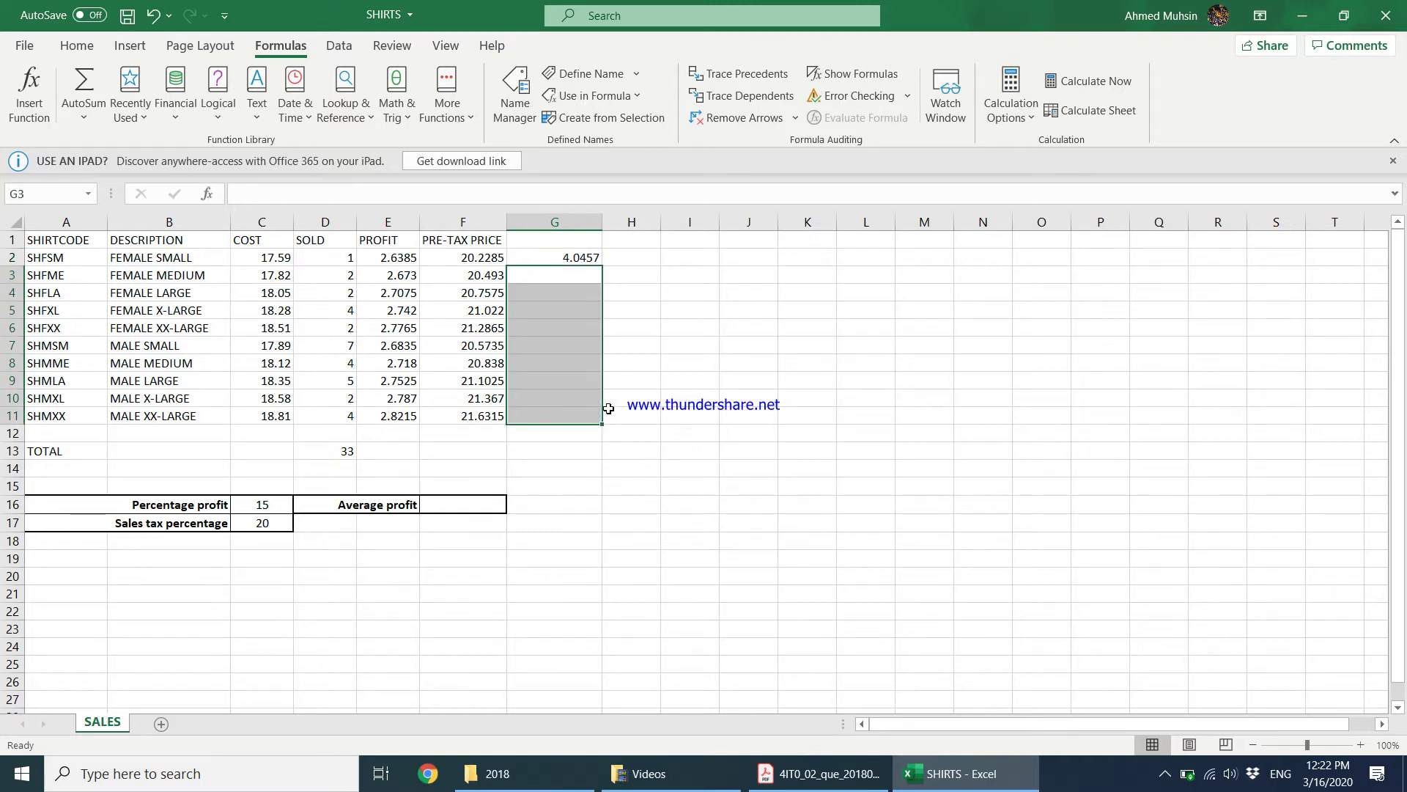
pyautogui.click(579, 262)
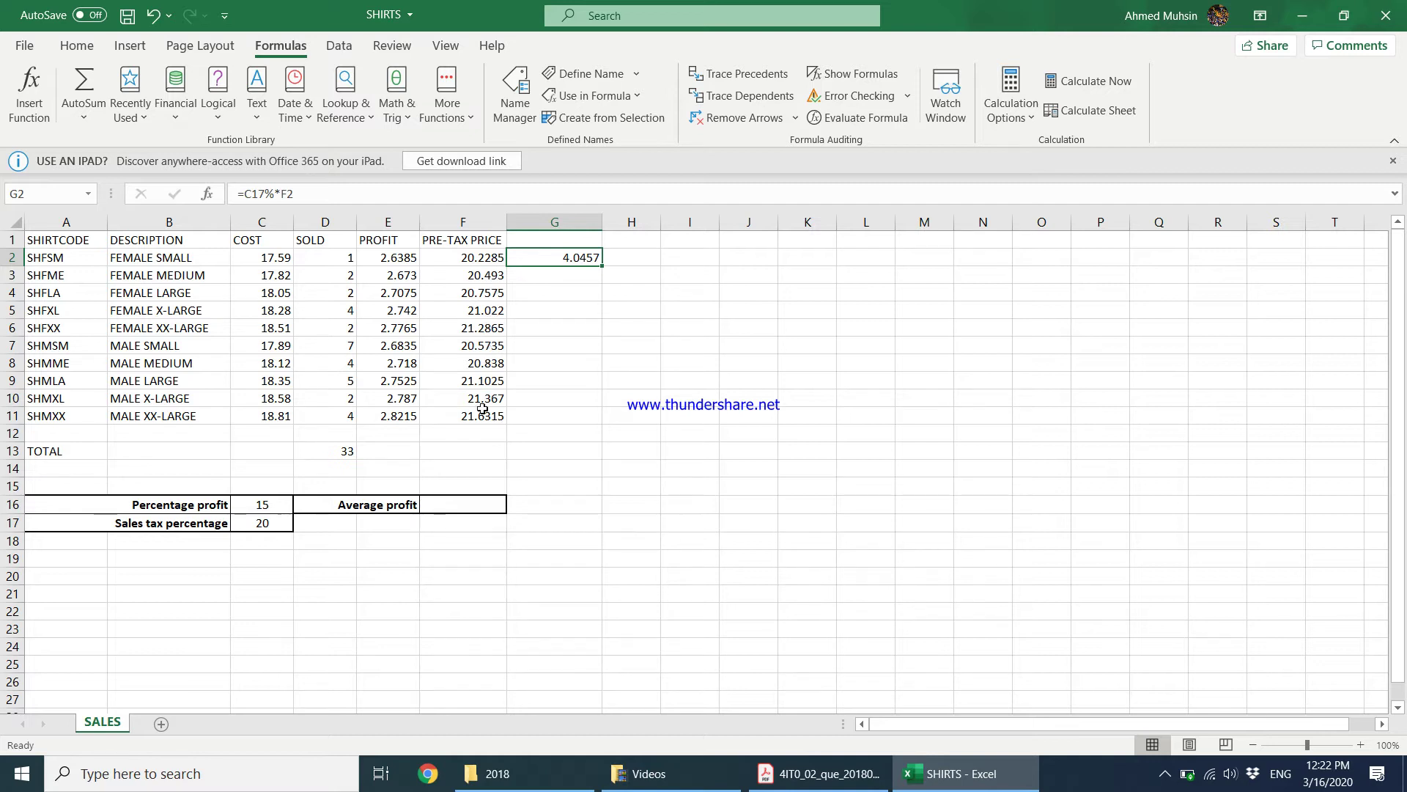
pyautogui.click(253, 525)
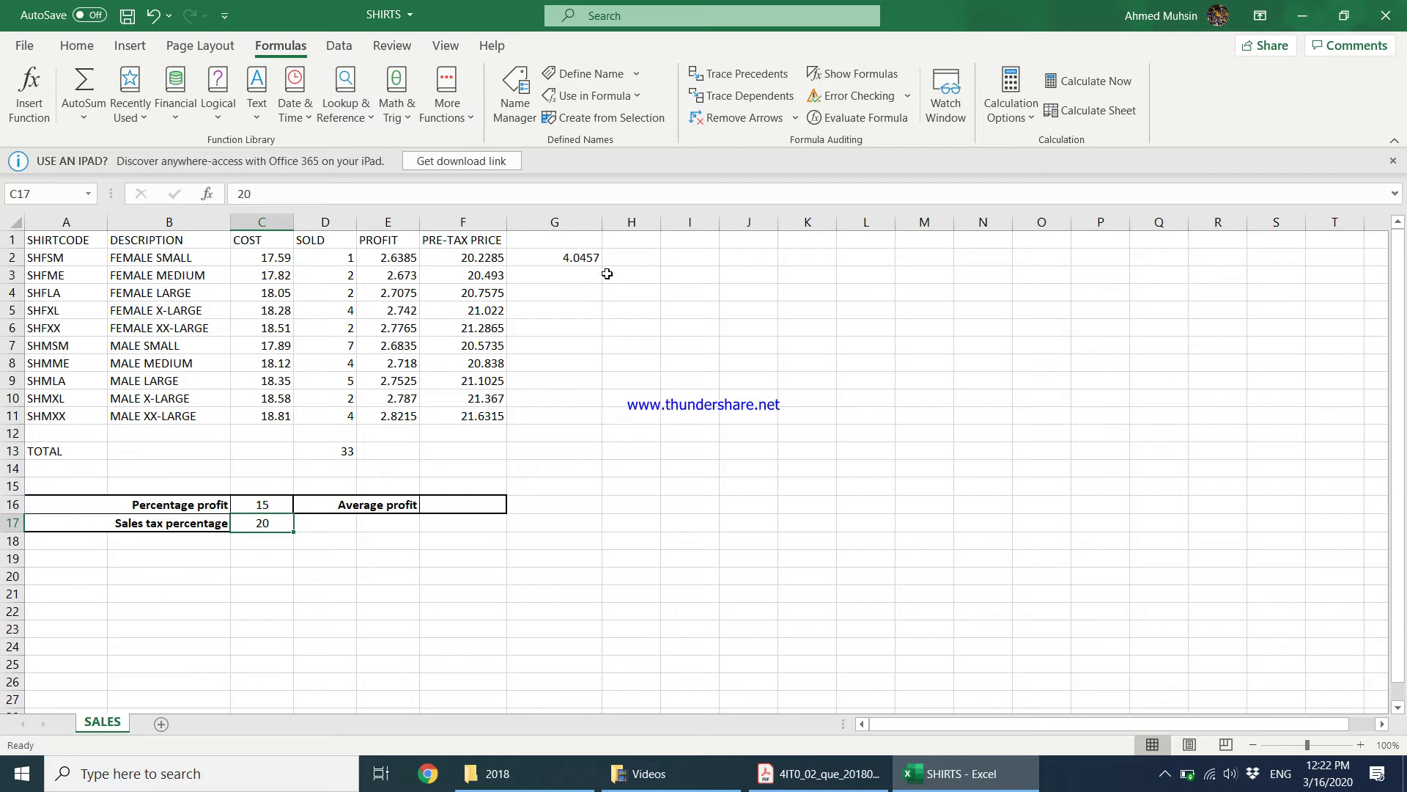
pyautogui.click(574, 258)
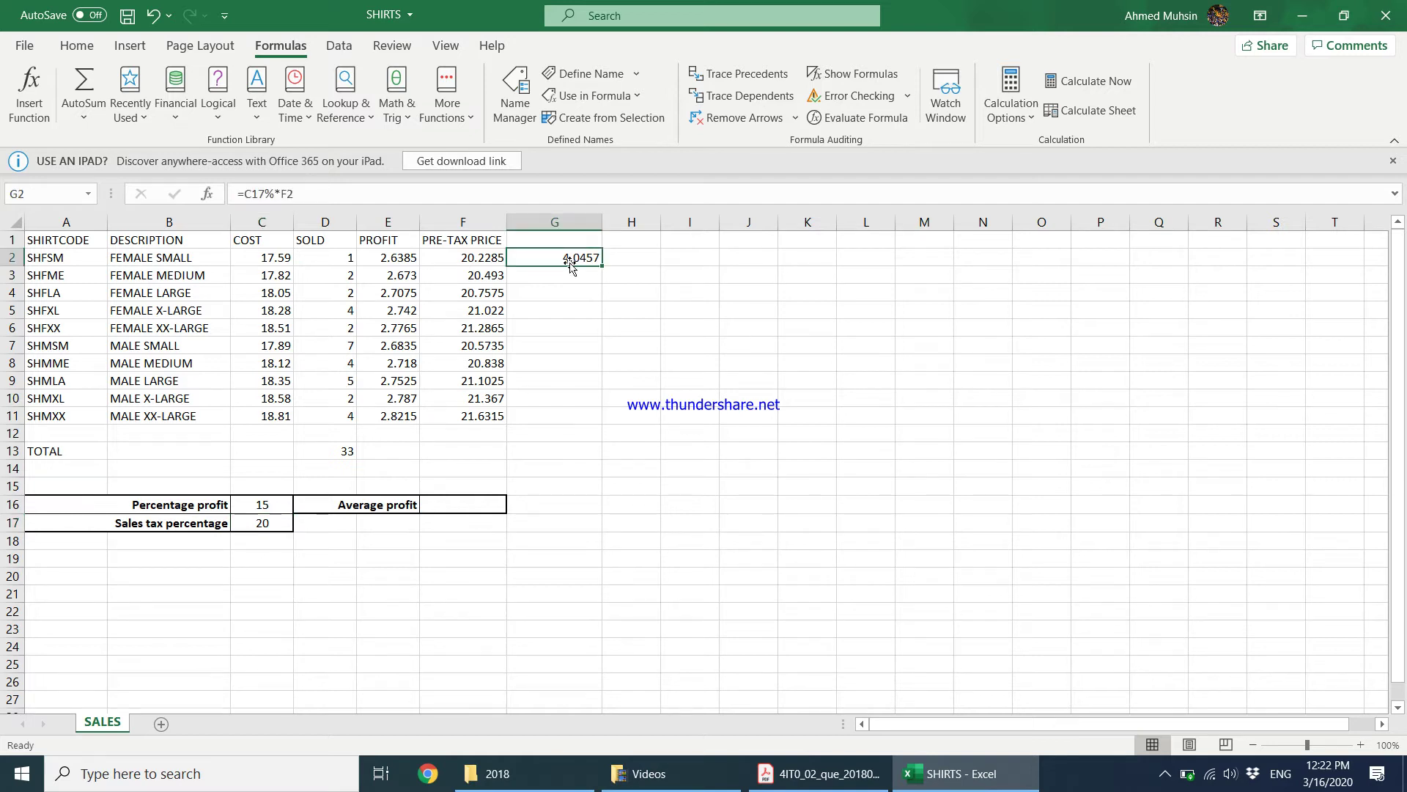
# Change G2 to =$C$17%*F2 and fill it down to G11
pyautogui.click(245, 194)
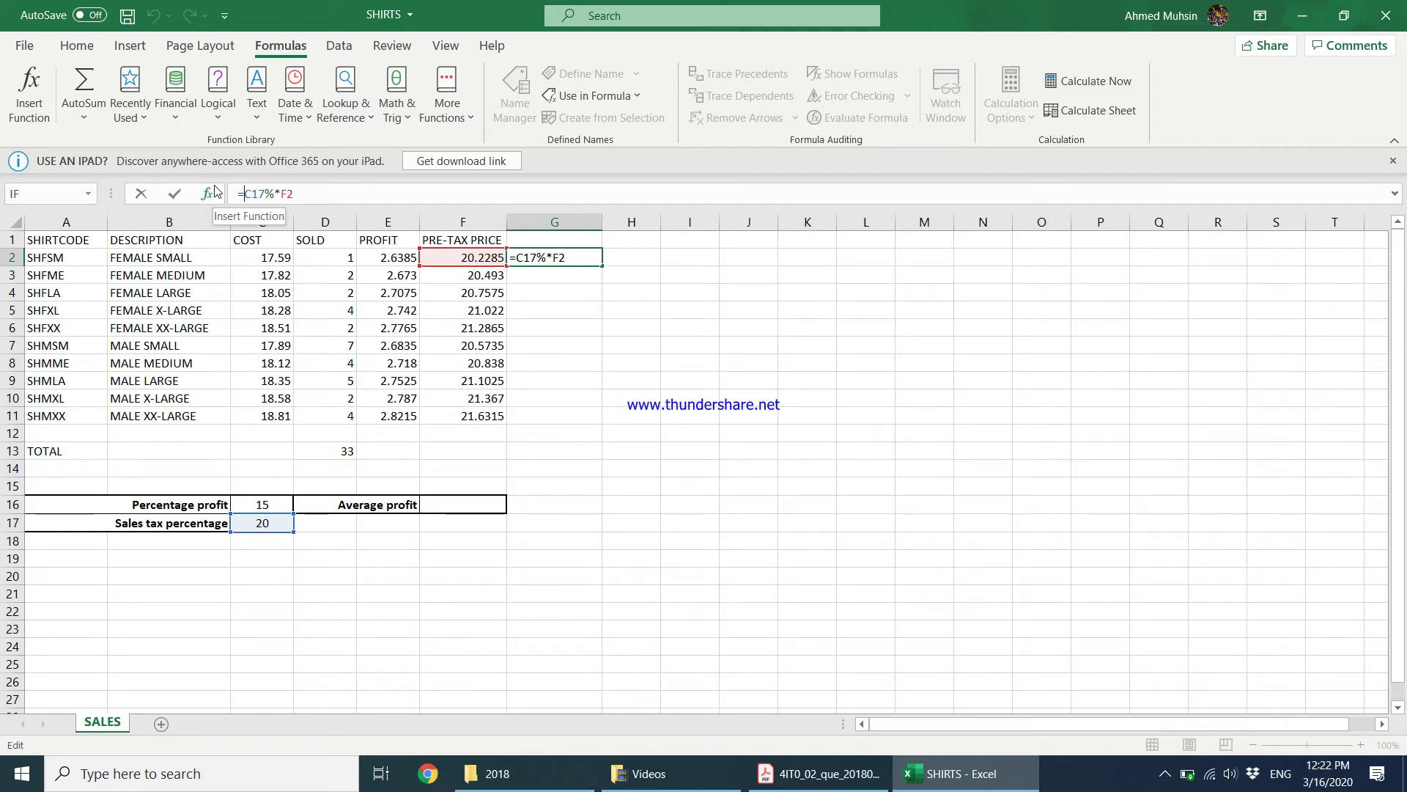
pyautogui.write('$C')
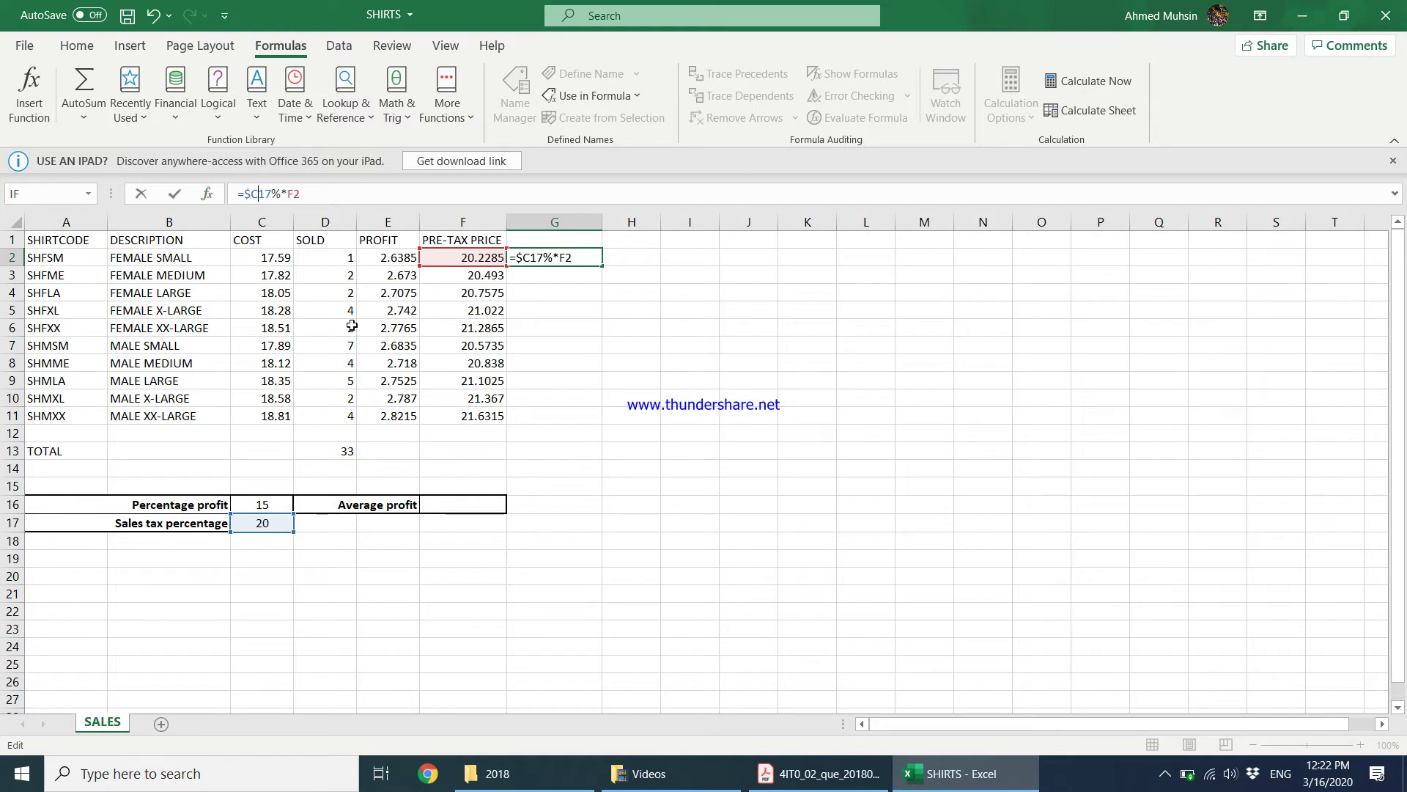
pyautogui.write('$')
pyautogui.hotkey('ctrl', 'Return')
pyautogui.moveTo(603, 269); pyautogui.dragTo(610, 424)
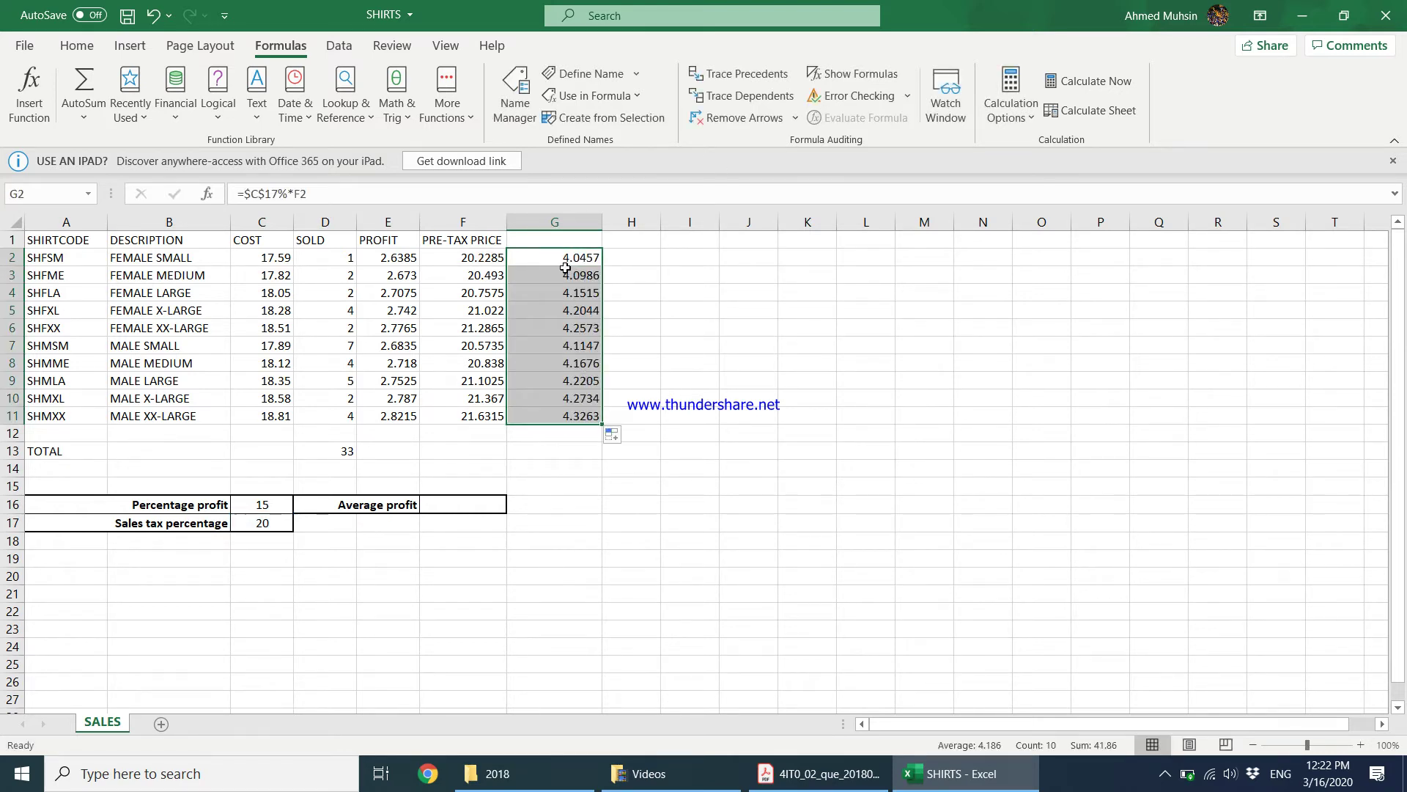
pyautogui.click(507, 256)
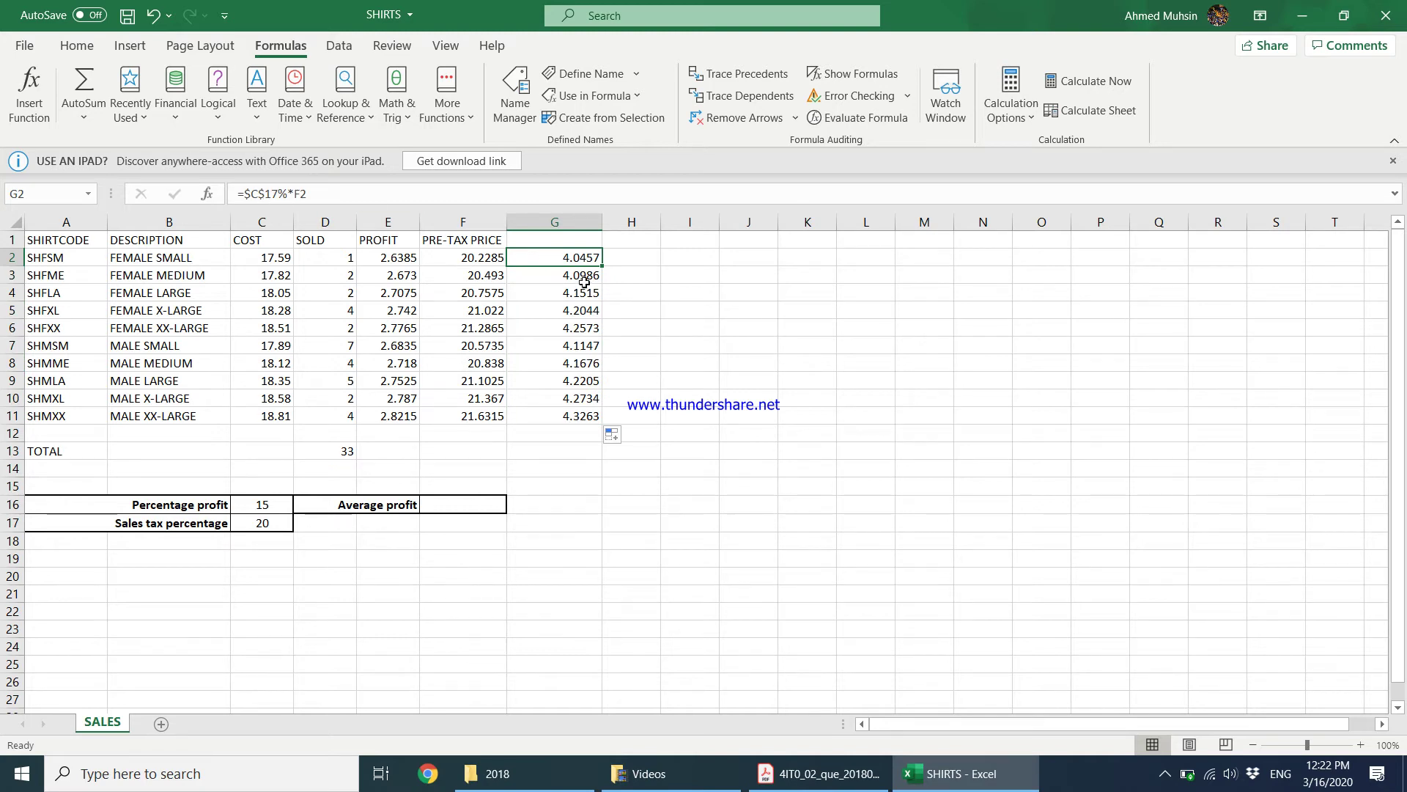
pyautogui.press('Down')
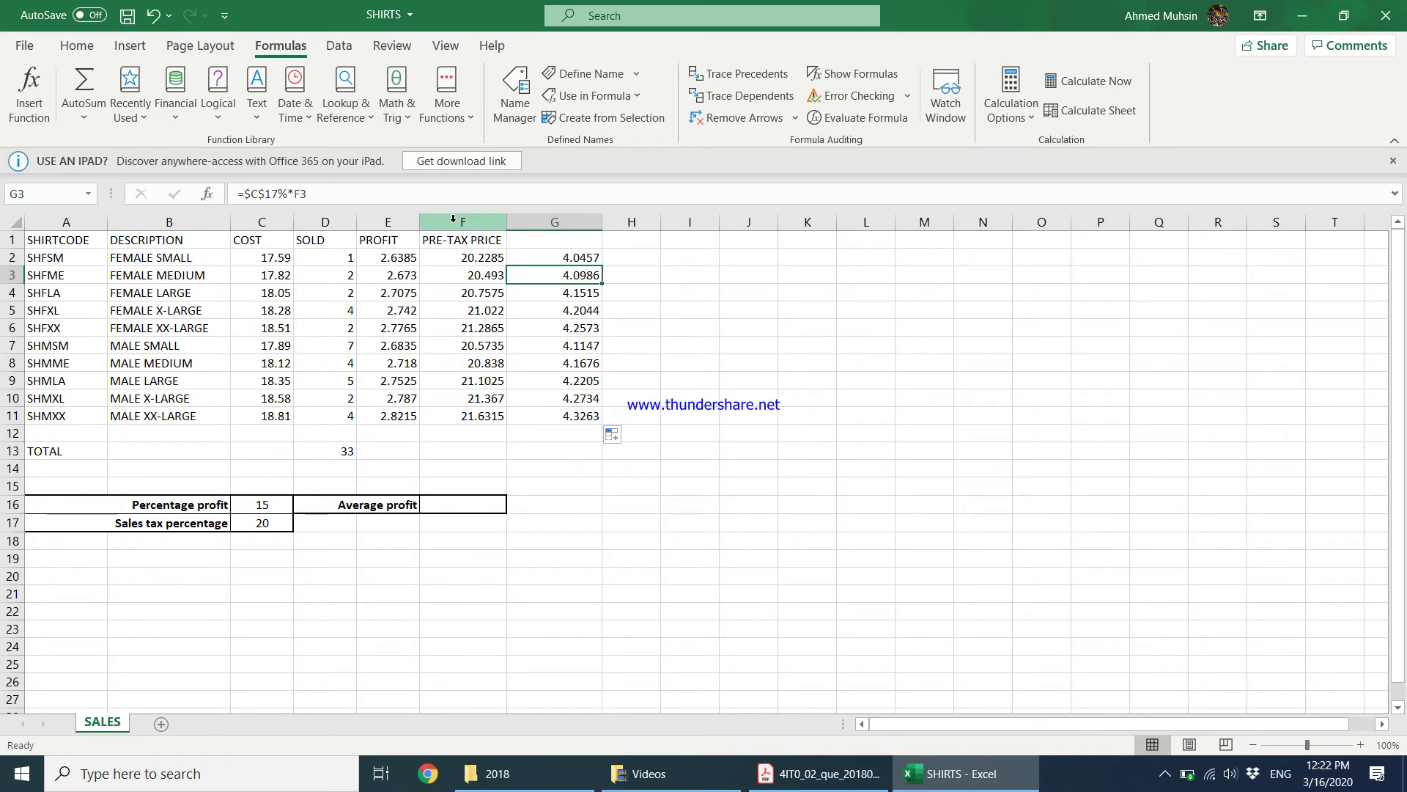
pyautogui.press('Down')
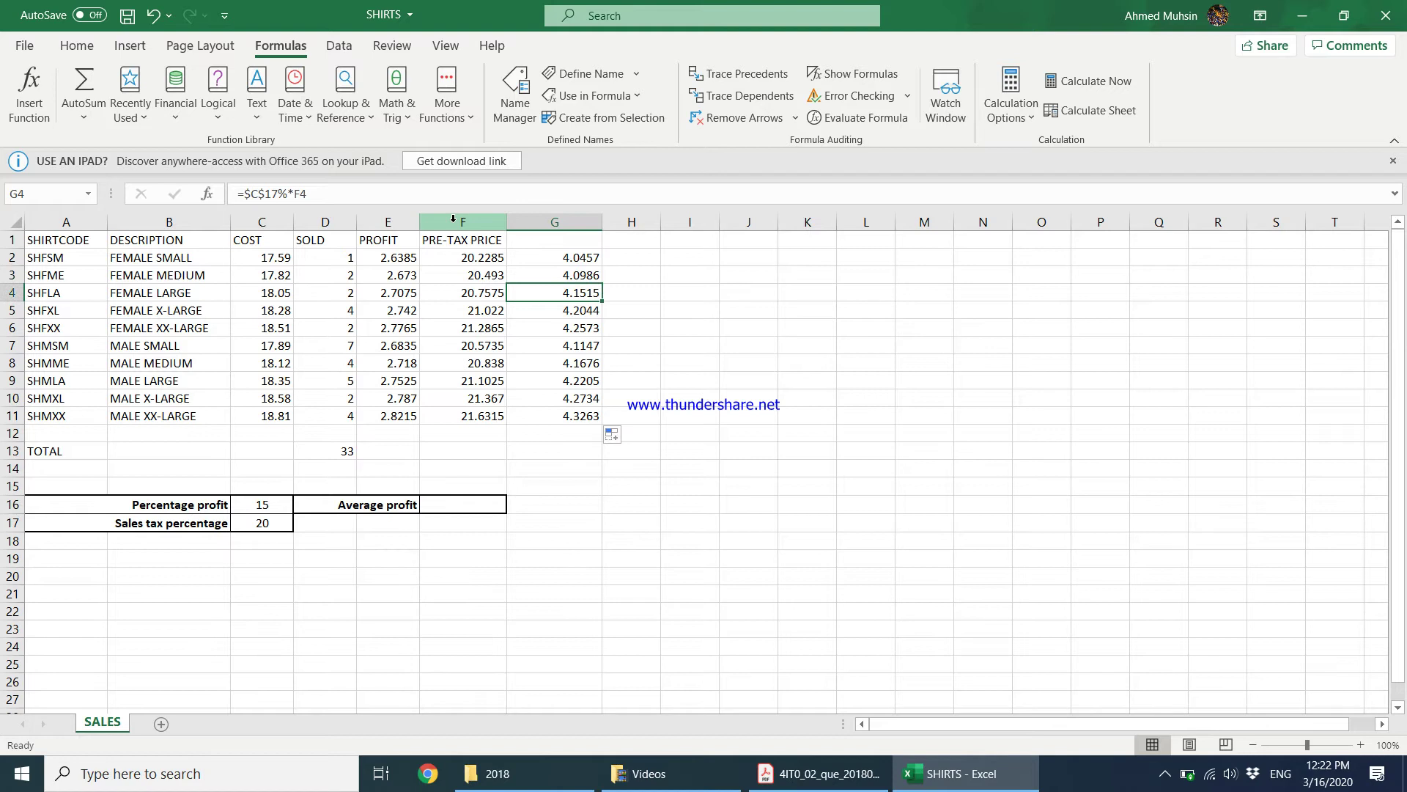
pyautogui.press('Down')
pyautogui.press('Down')
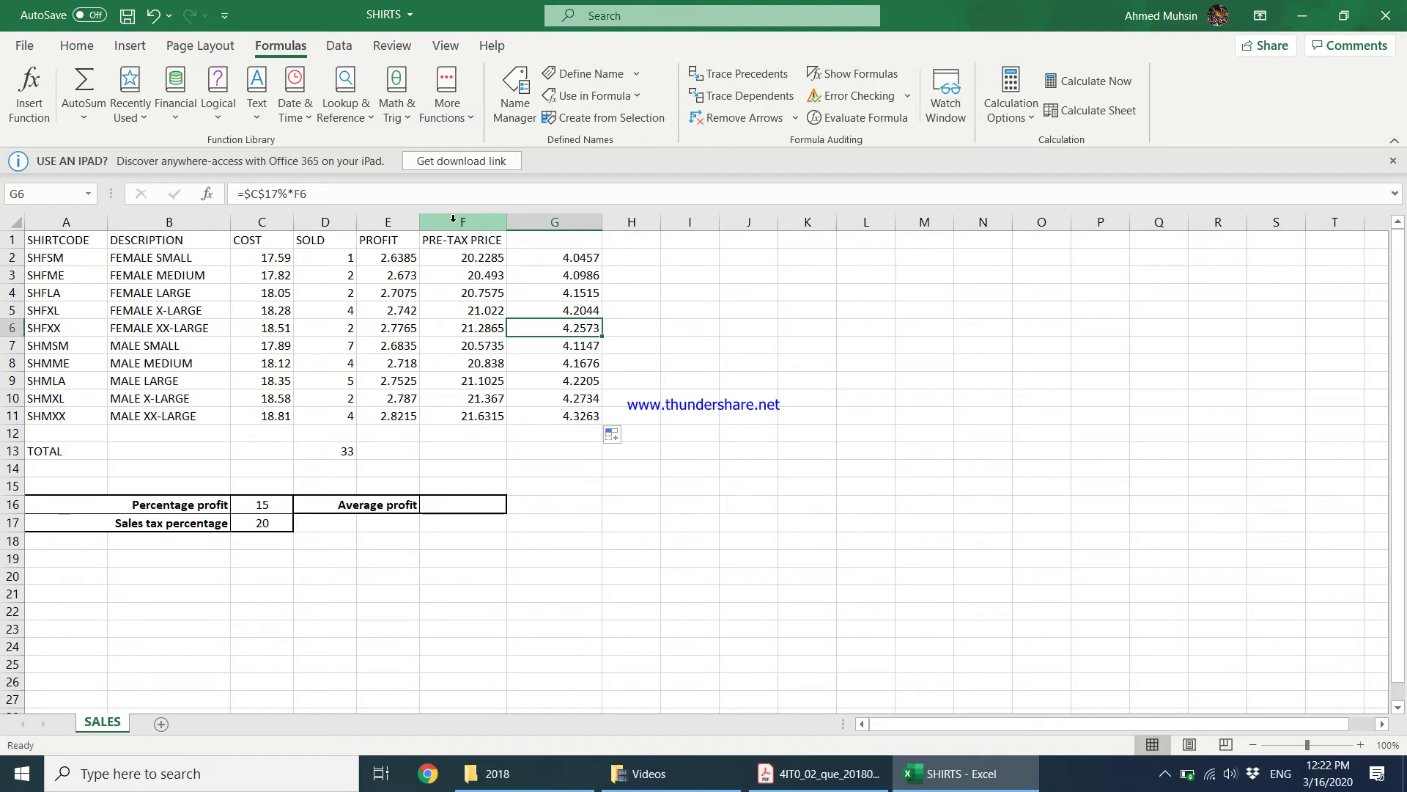
pyautogui.doubleClick(297, 194)
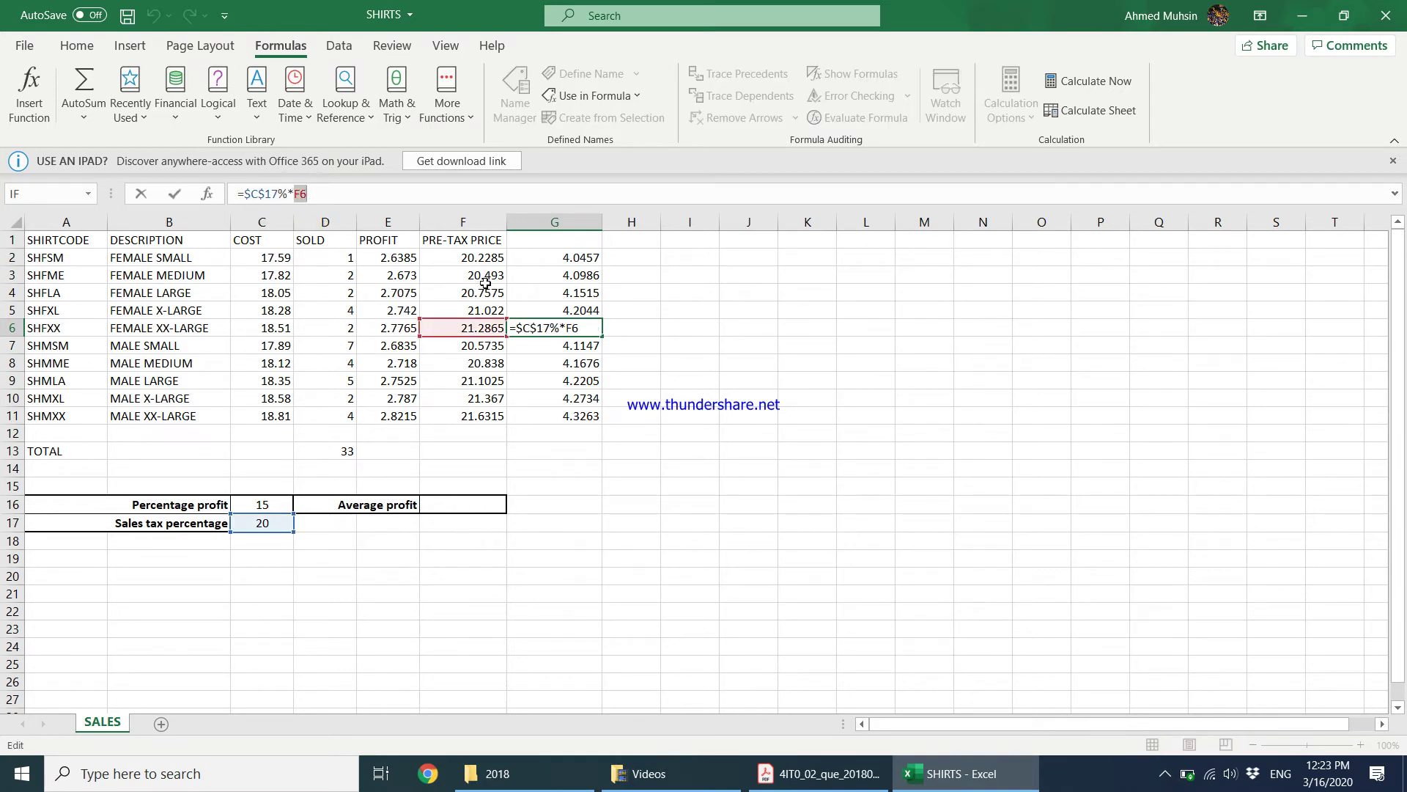
pyautogui.hotkey('ctrl', 'Return')
pyautogui.click(576, 287)
pyautogui.click(564, 241)
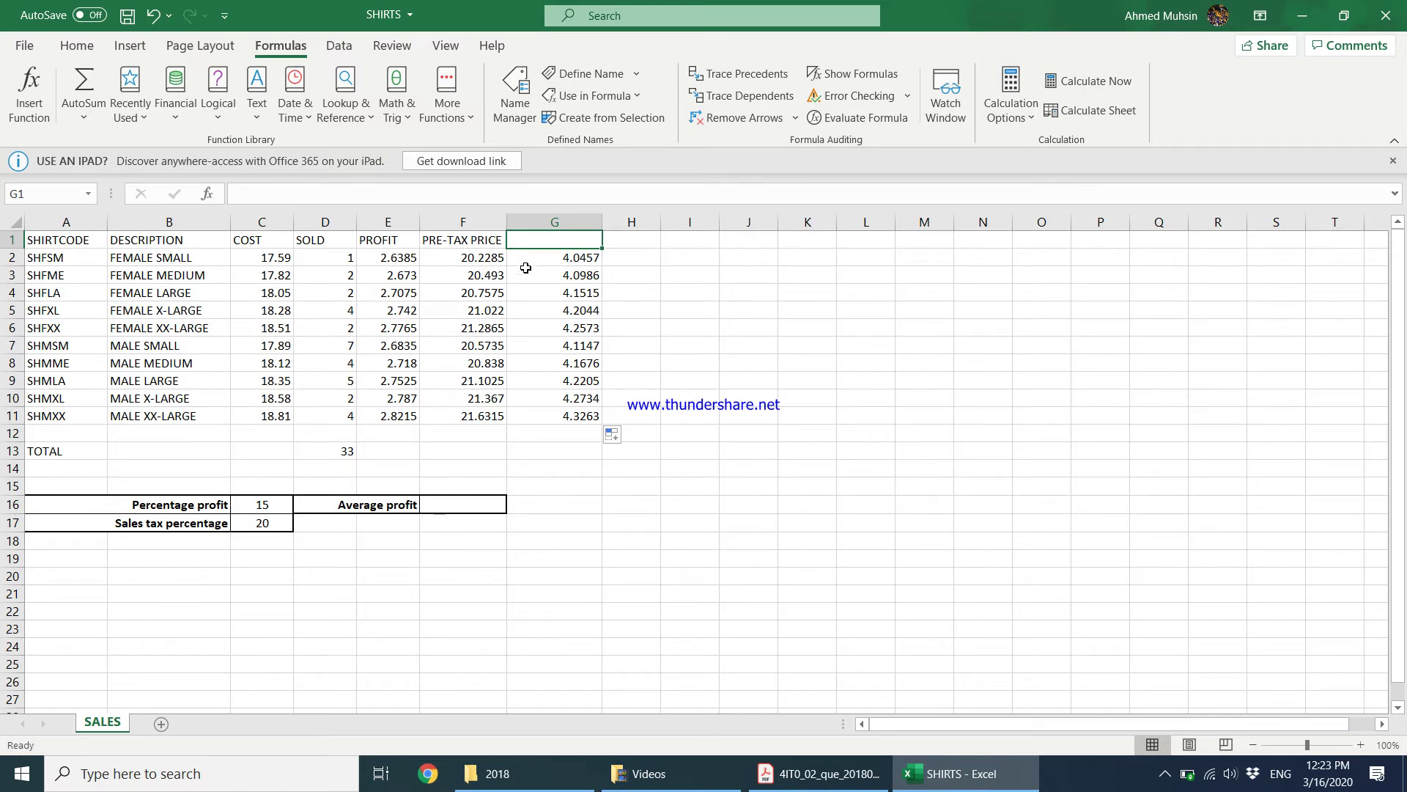
# Enter the sales tax heading in G1 and autofit column G to it
pyautogui.write('SALEX')
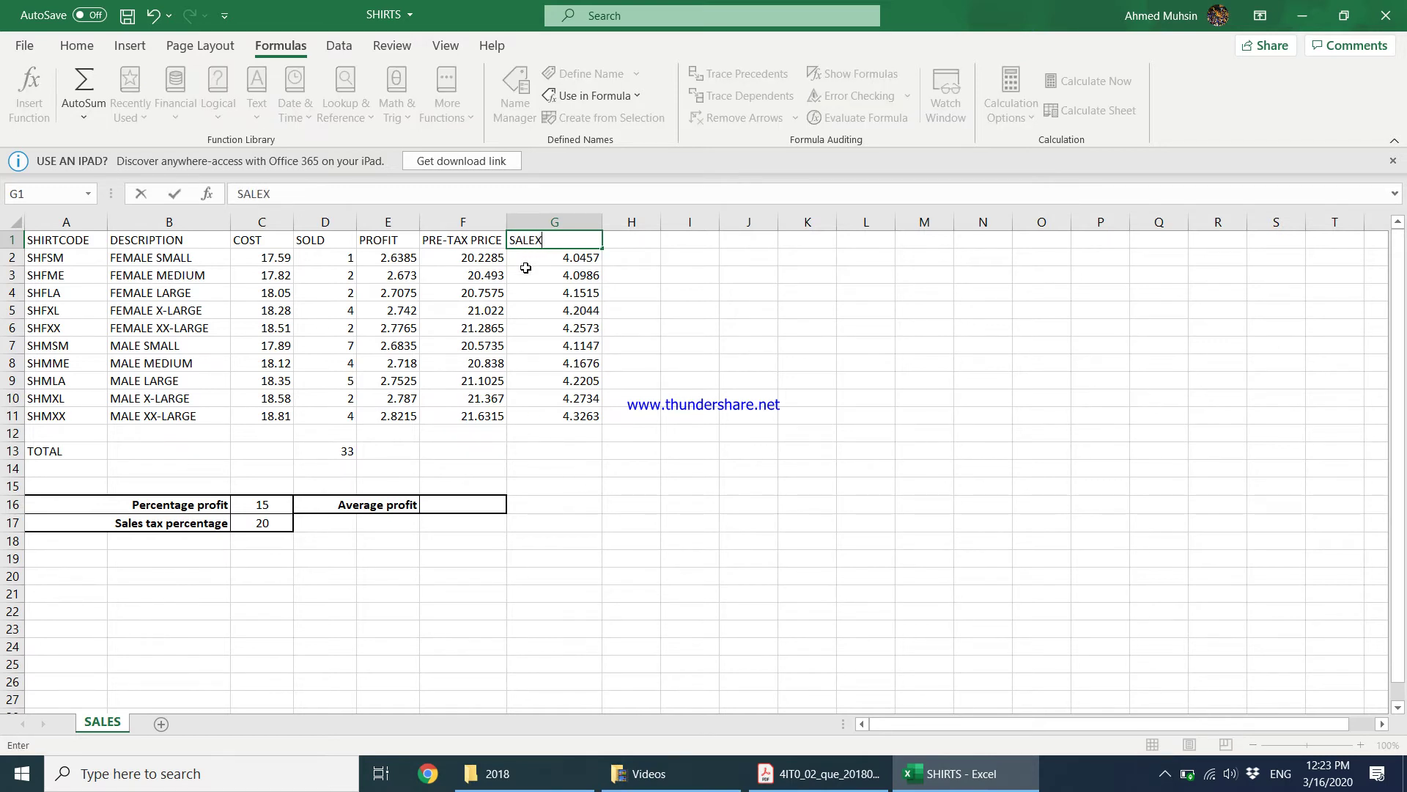
pyautogui.write(' TAX AMOUNT')
pyautogui.press('Return')
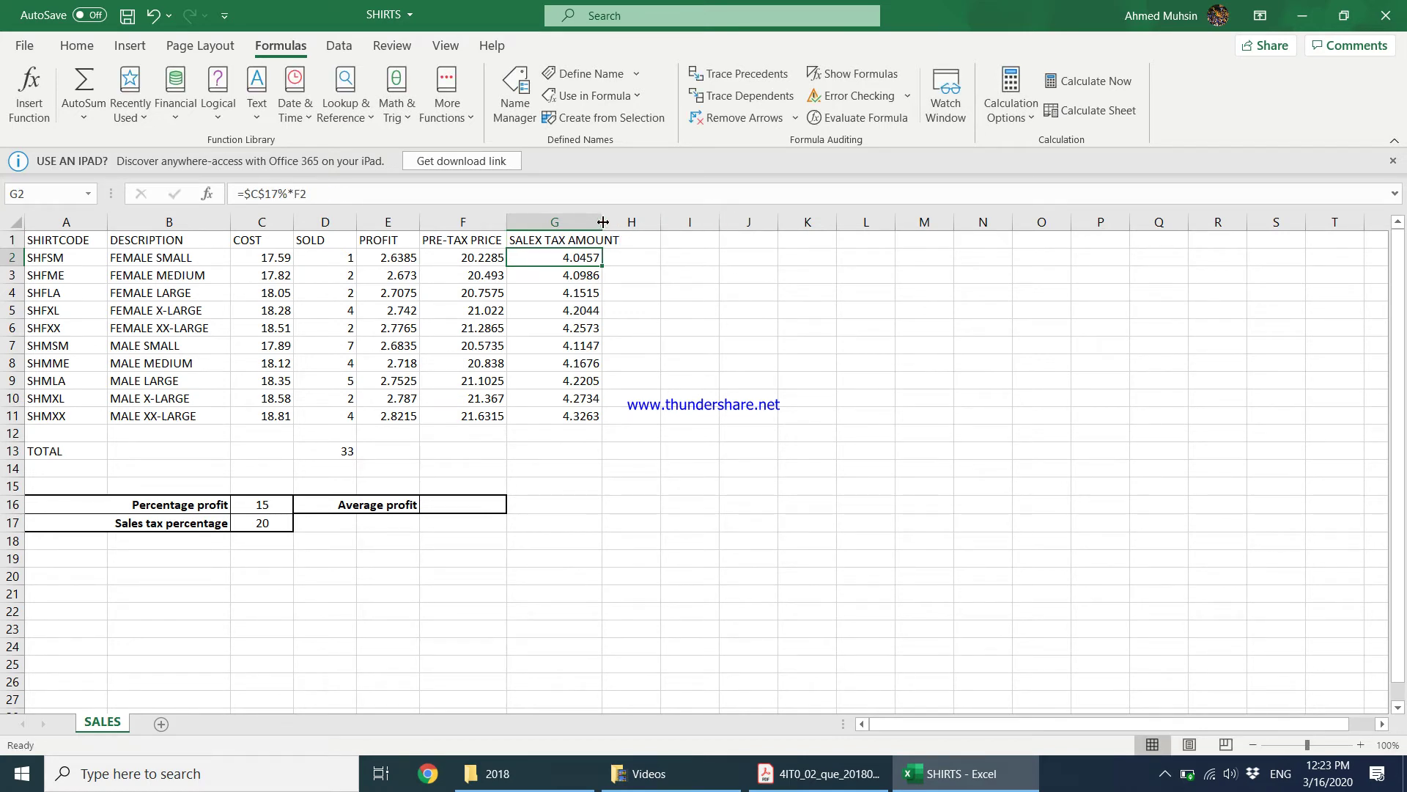
pyautogui.doubleClick(602, 222)
# Correct the G1 spelling to SALES TAX AMOUNT, then bring up the task PDF
pyautogui.click(616, 240)
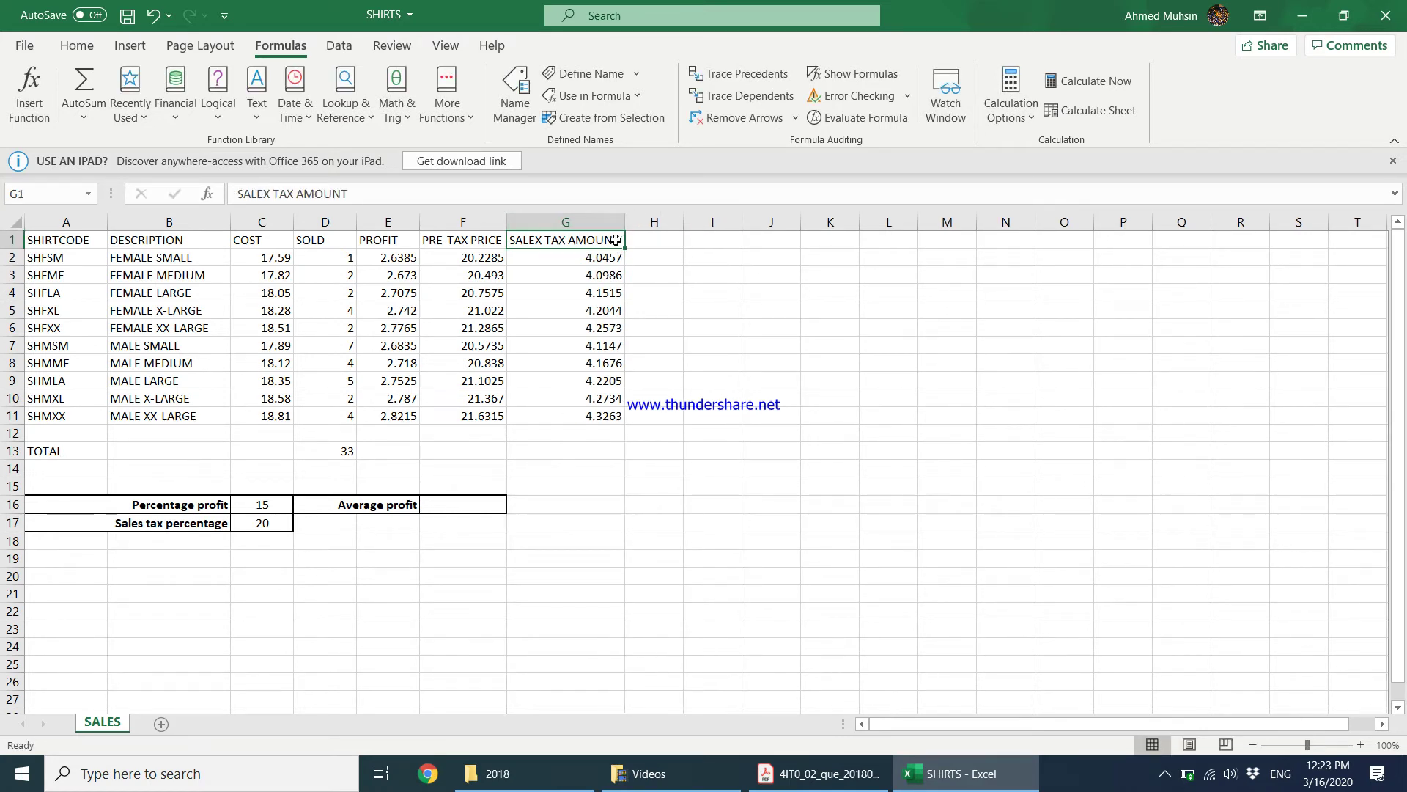
pyautogui.doubleClick(549, 247)
pyautogui.press('BackSpace')
pyautogui.press('BackSpace')
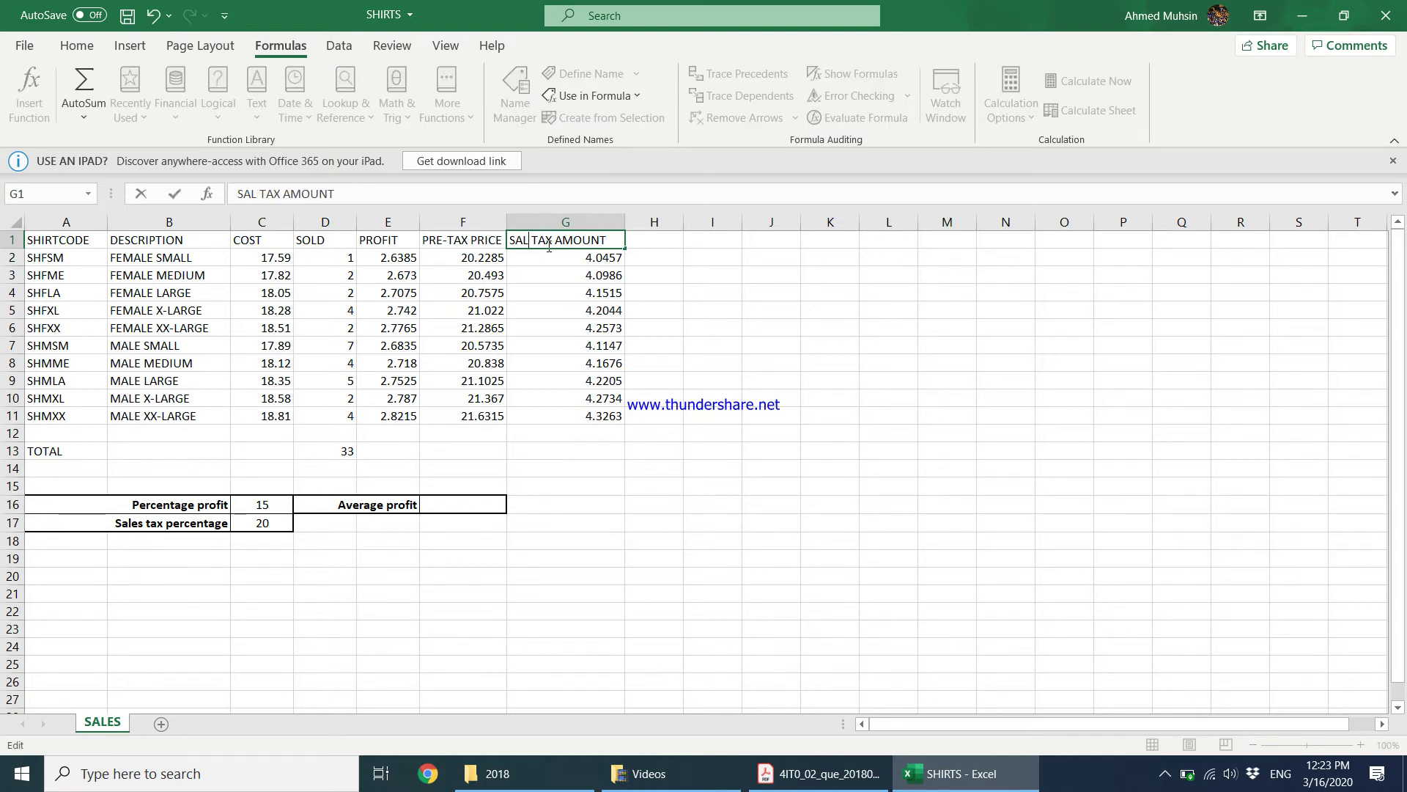
pyautogui.write('ES')
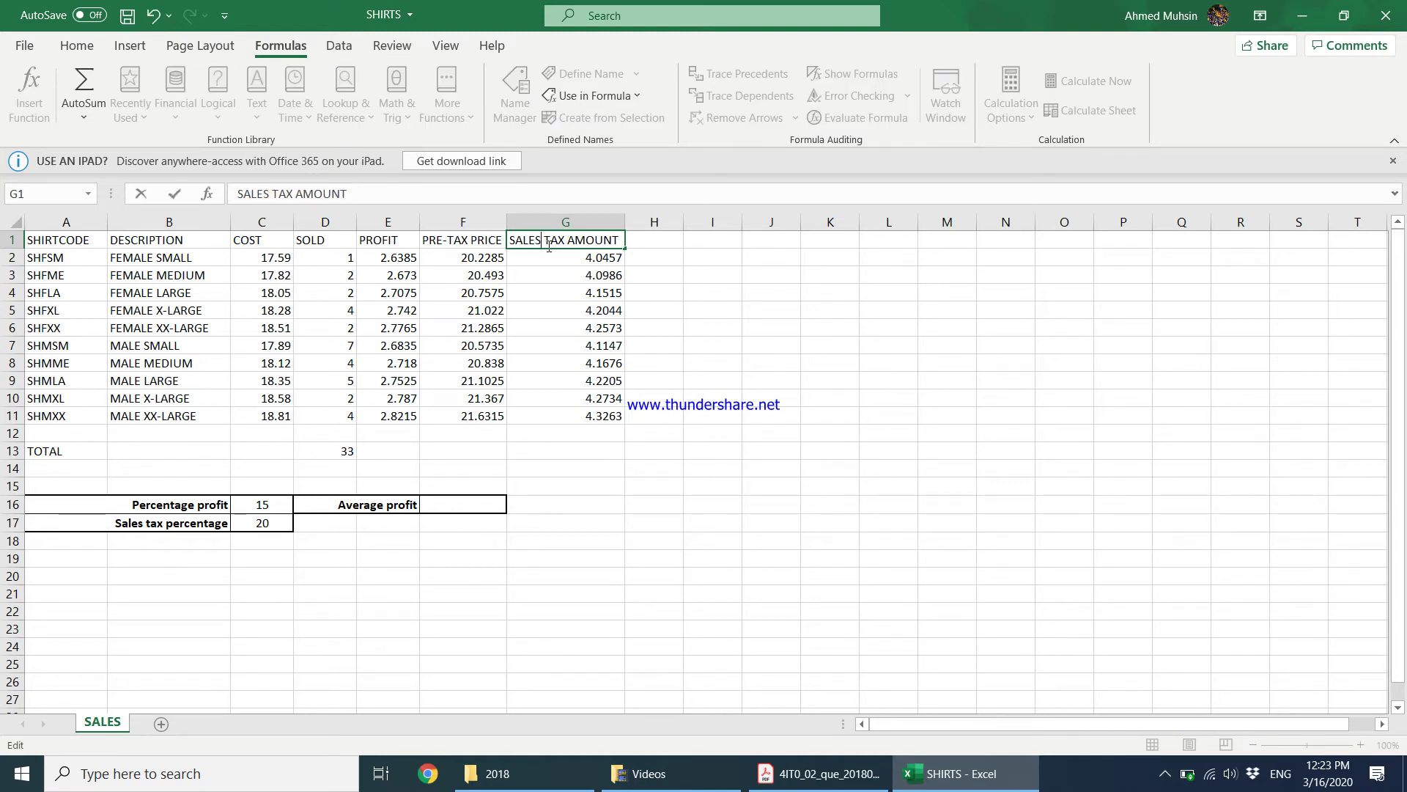
pyautogui.press('Return')
pyautogui.click(819, 773)
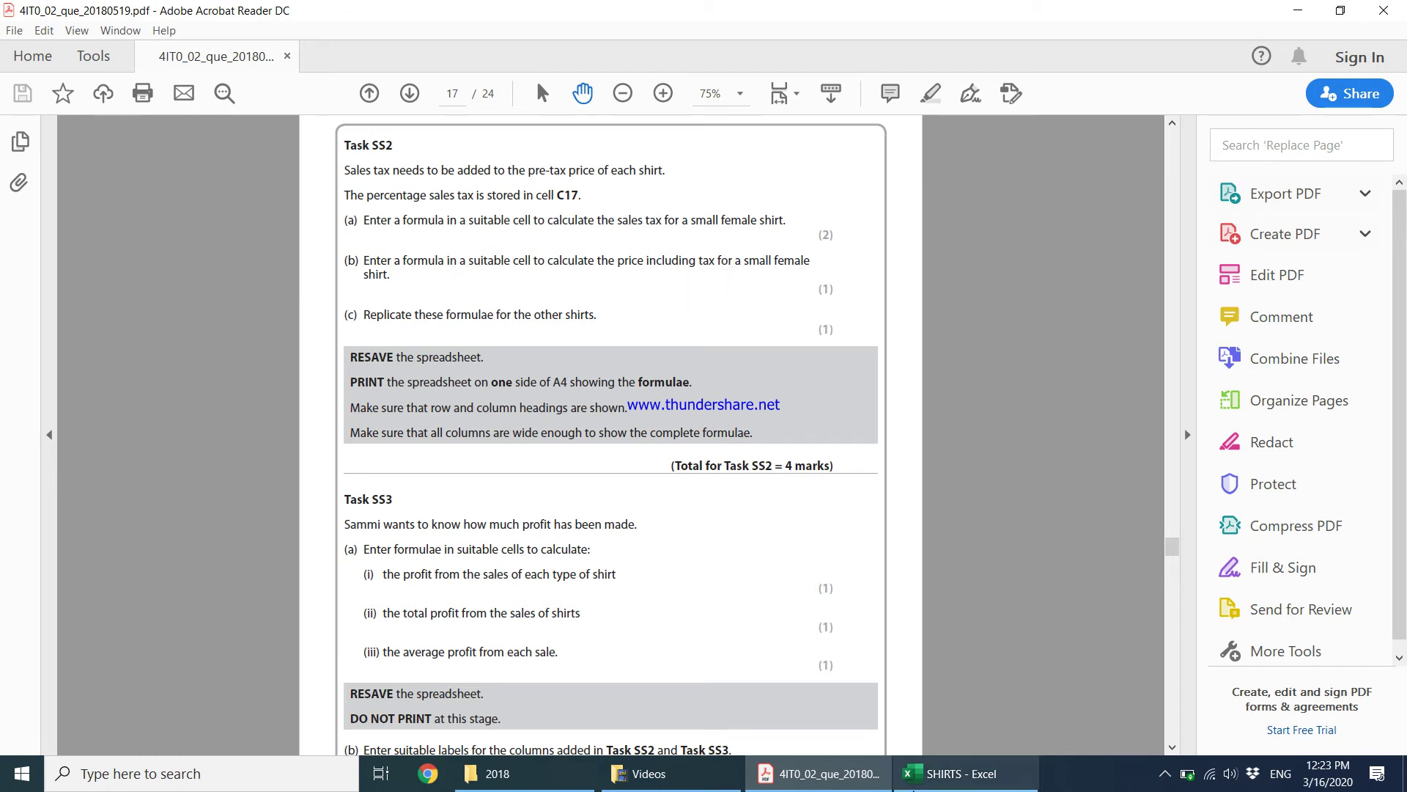
# Head column H 'TOTAL PRICE' and autofit the column to fit it
pyautogui.click(926, 786)
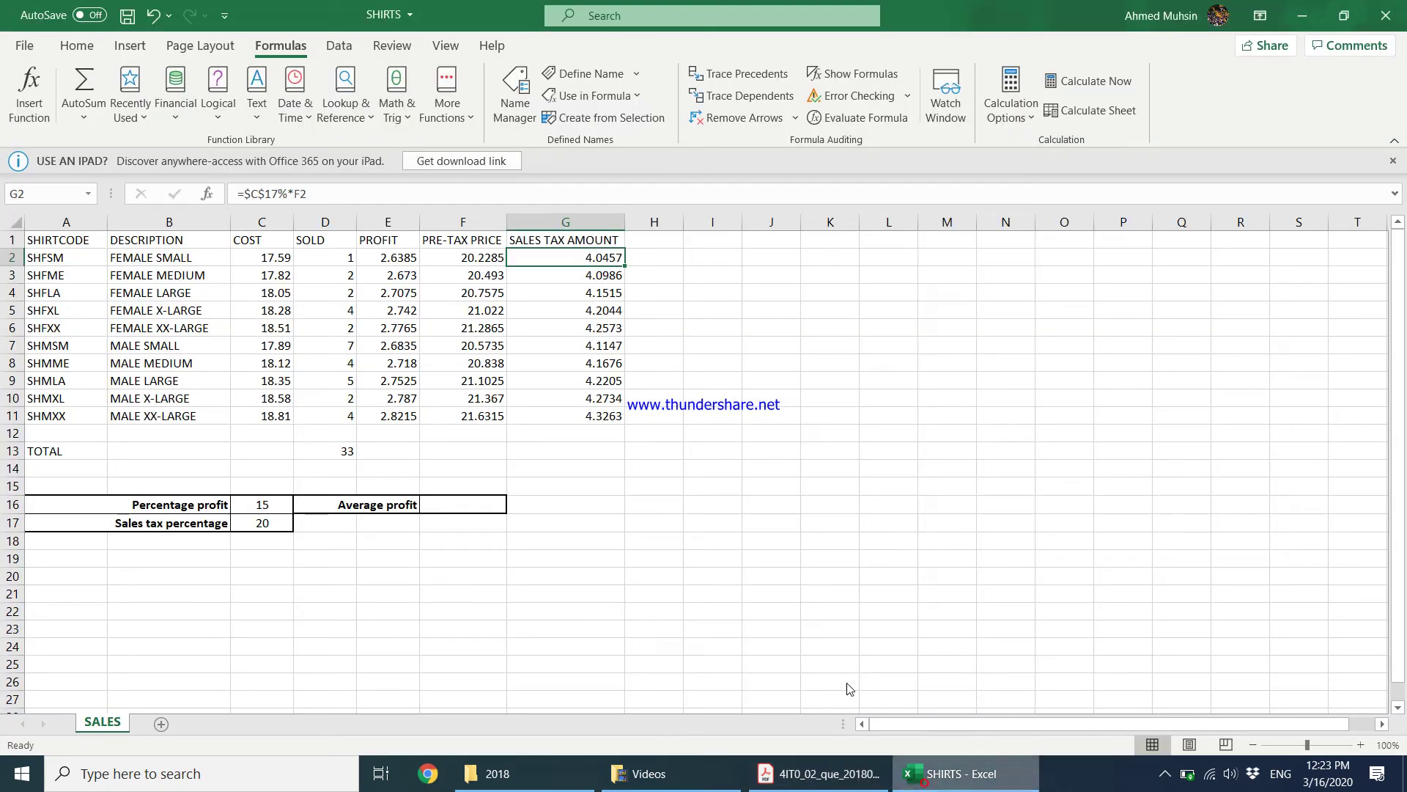
pyautogui.click(651, 248)
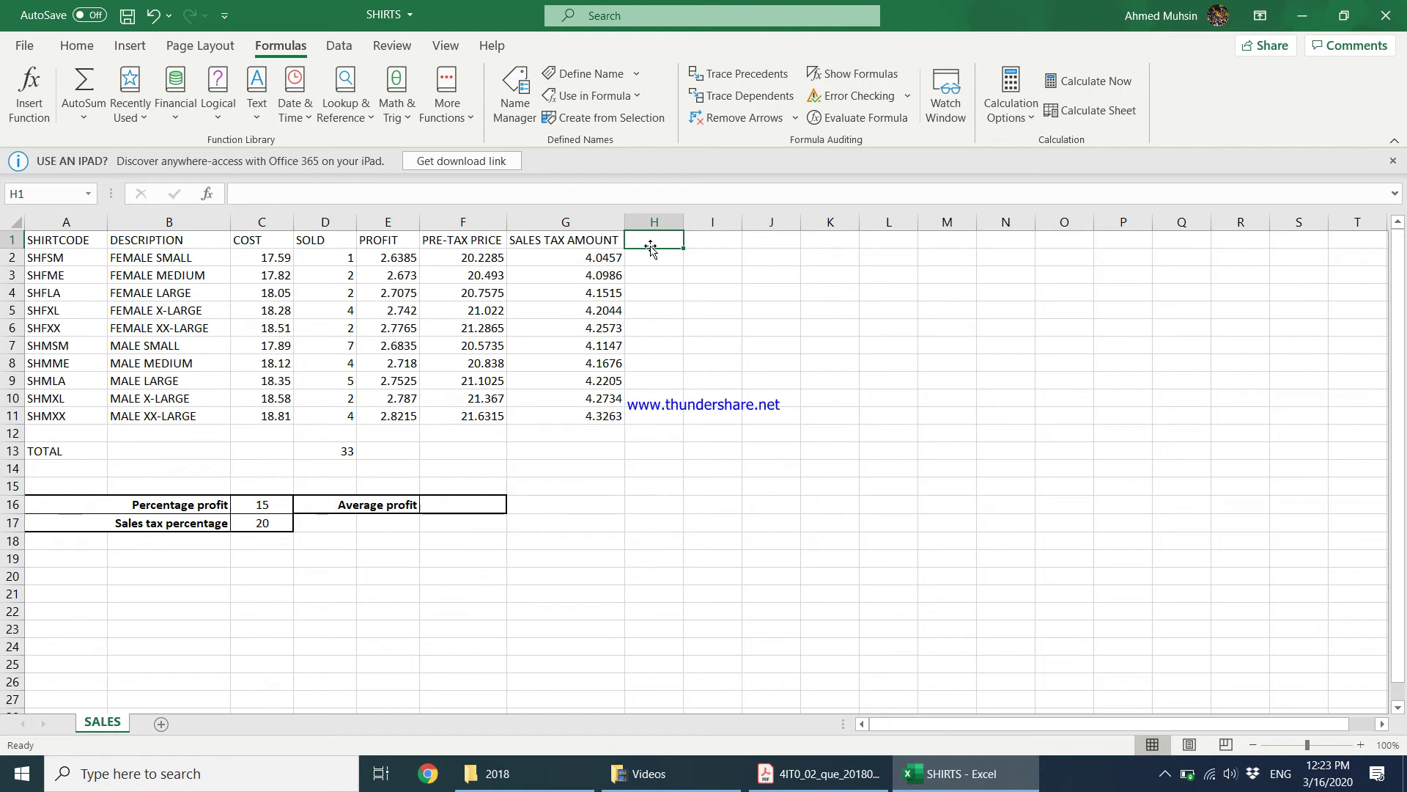
pyautogui.write('PRI')
pyautogui.press('BackSpace')
pyautogui.press('BackSpace')
pyautogui.press('BackSpace')
pyautogui.write('TOTAL PRICE')
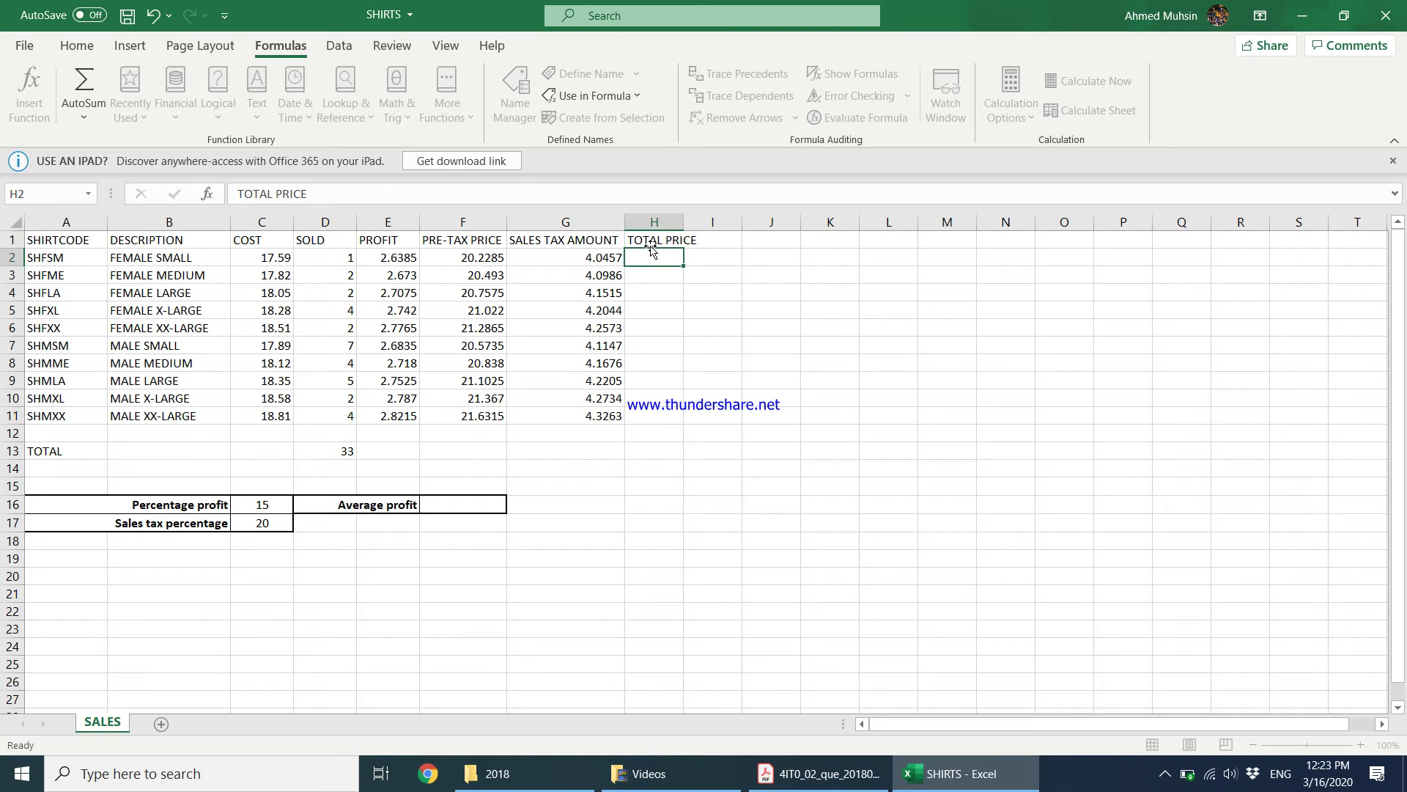
pyautogui.press('Return')
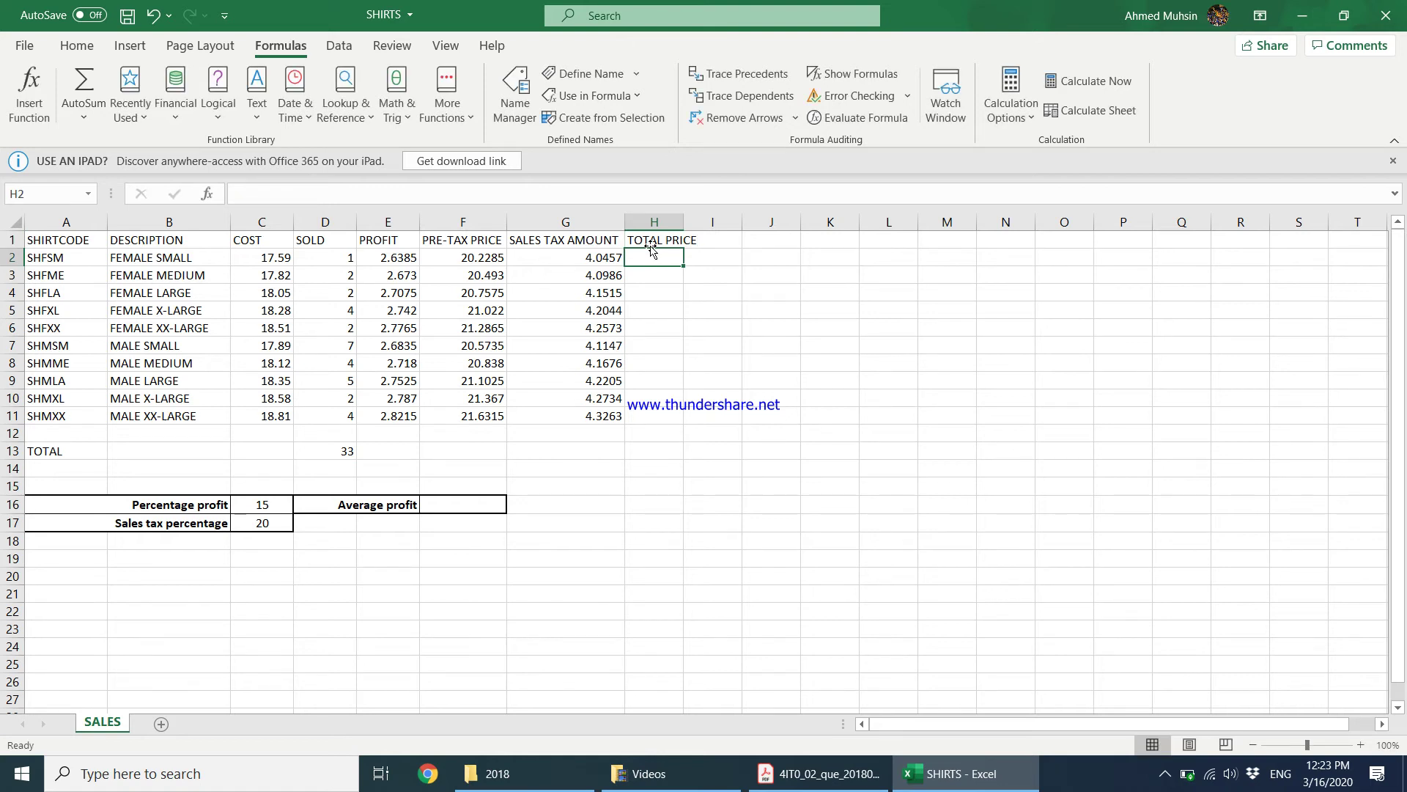
pyautogui.click(670, 306)
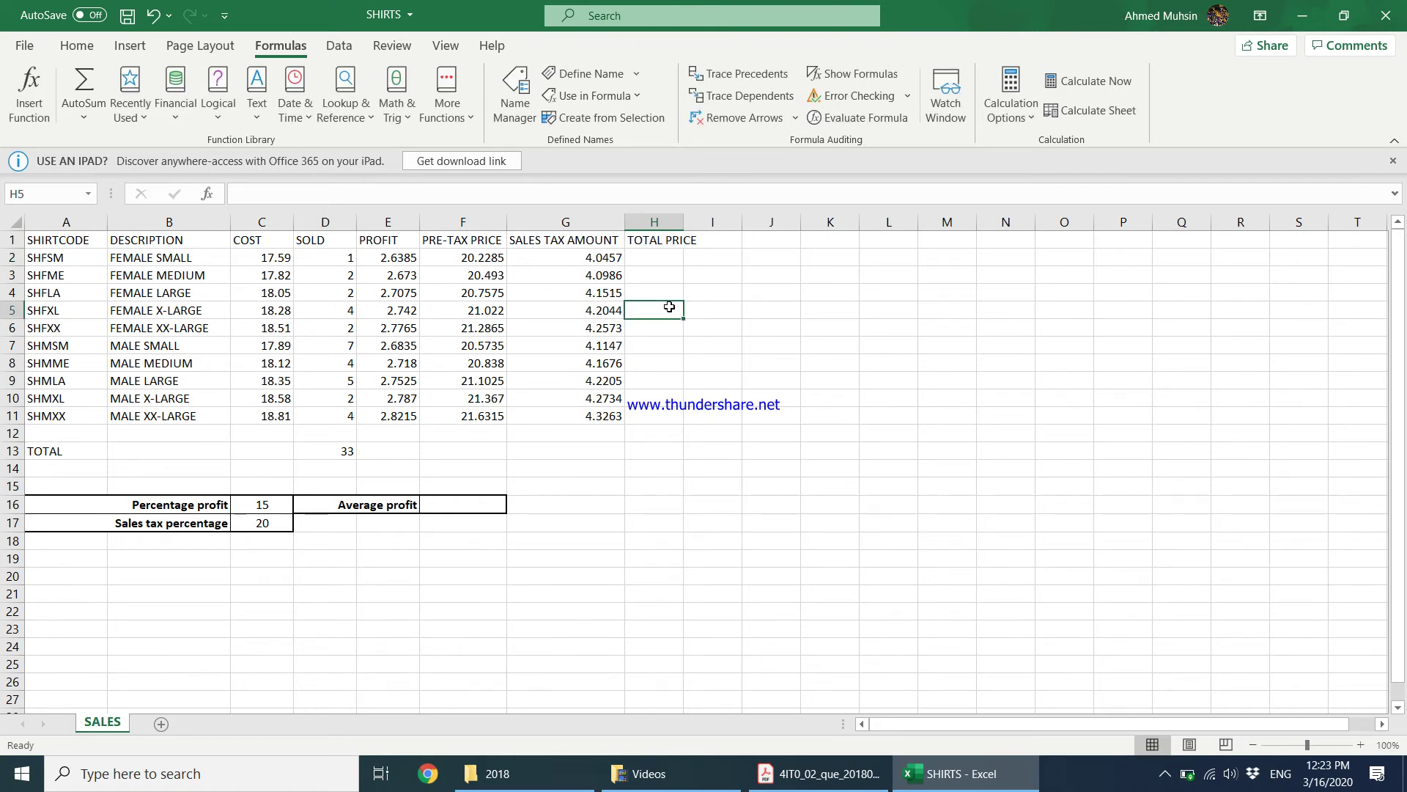
pyautogui.click(671, 261)
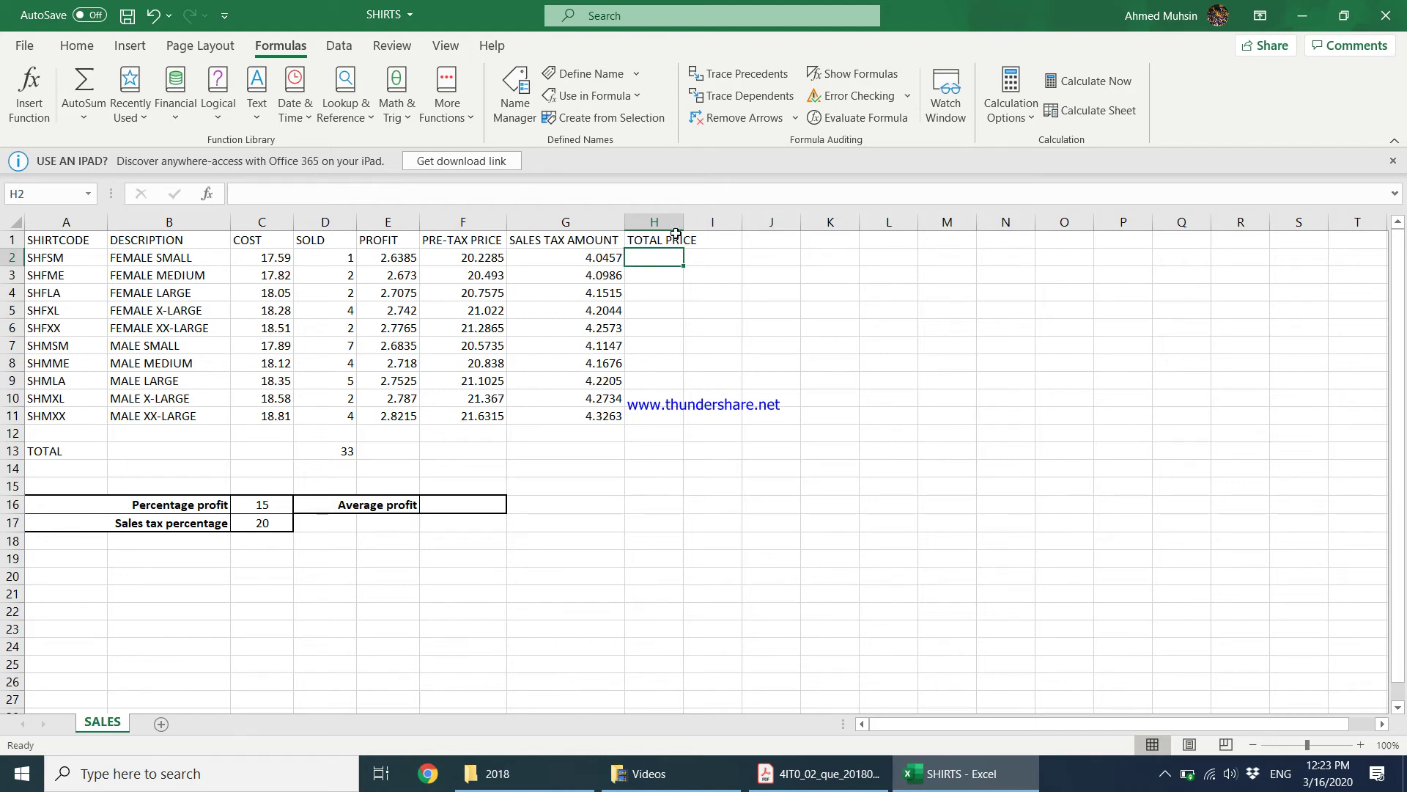
pyautogui.doubleClick(684, 222)
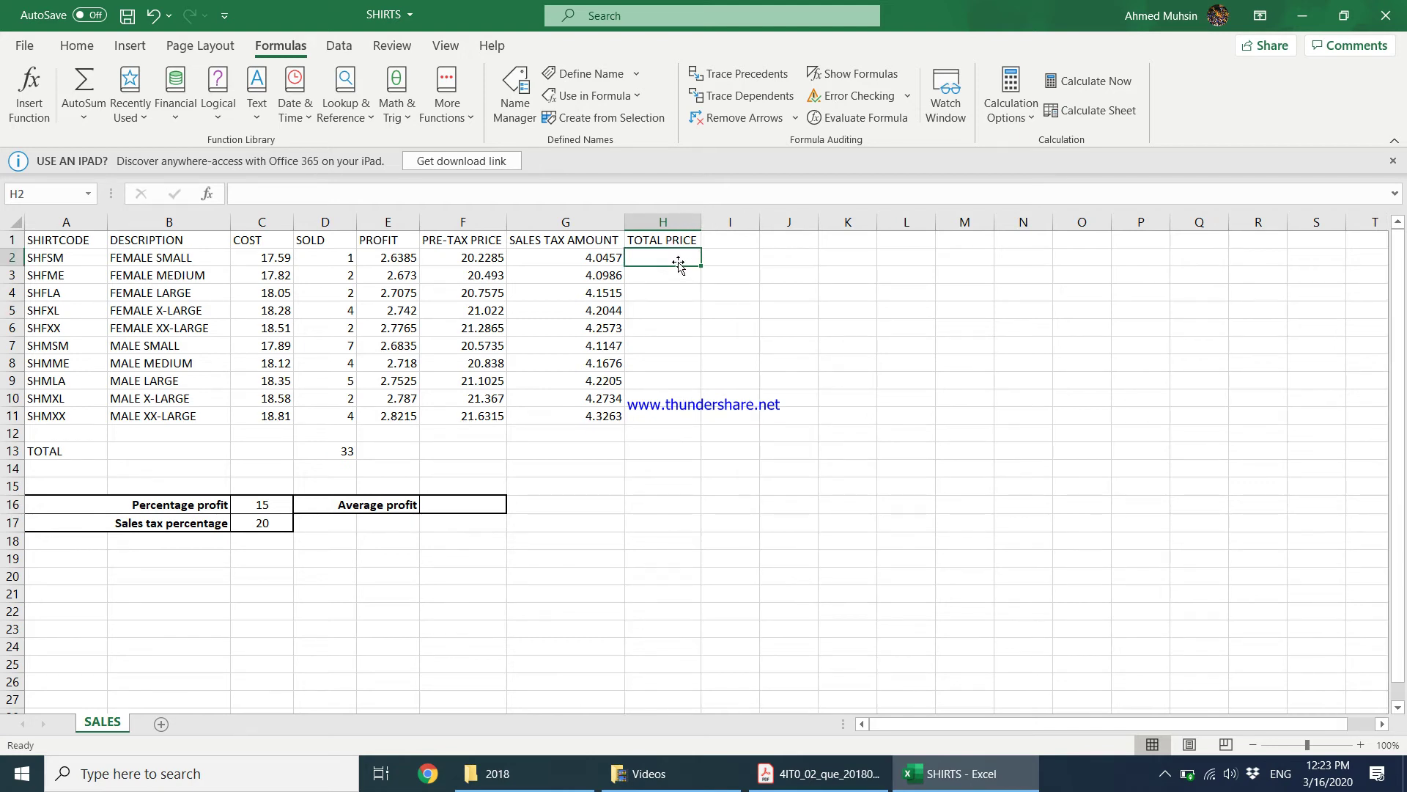
# Enter =F2+G2 in H2 for a total price of 24.2742
pyautogui.click(469, 258)
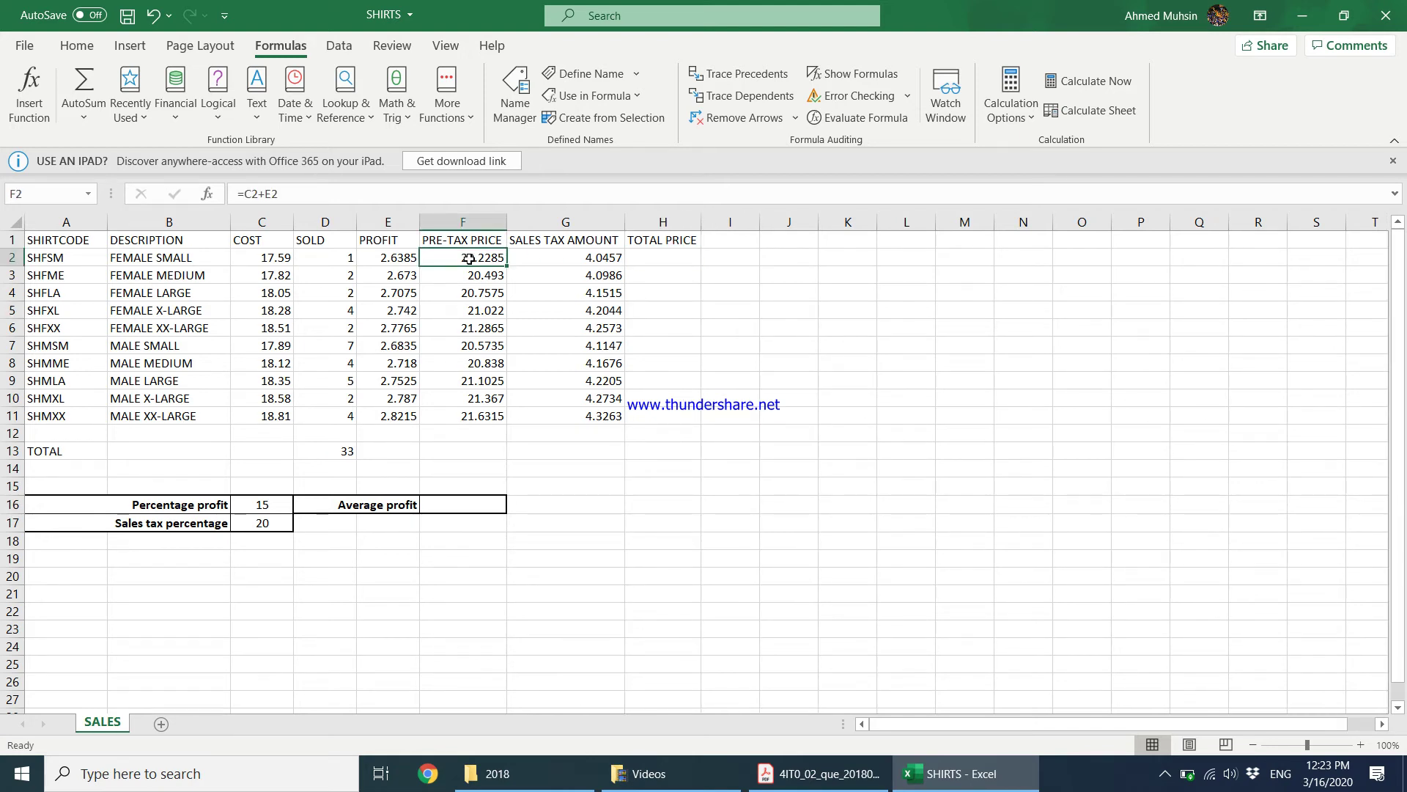
pyautogui.click(600, 258)
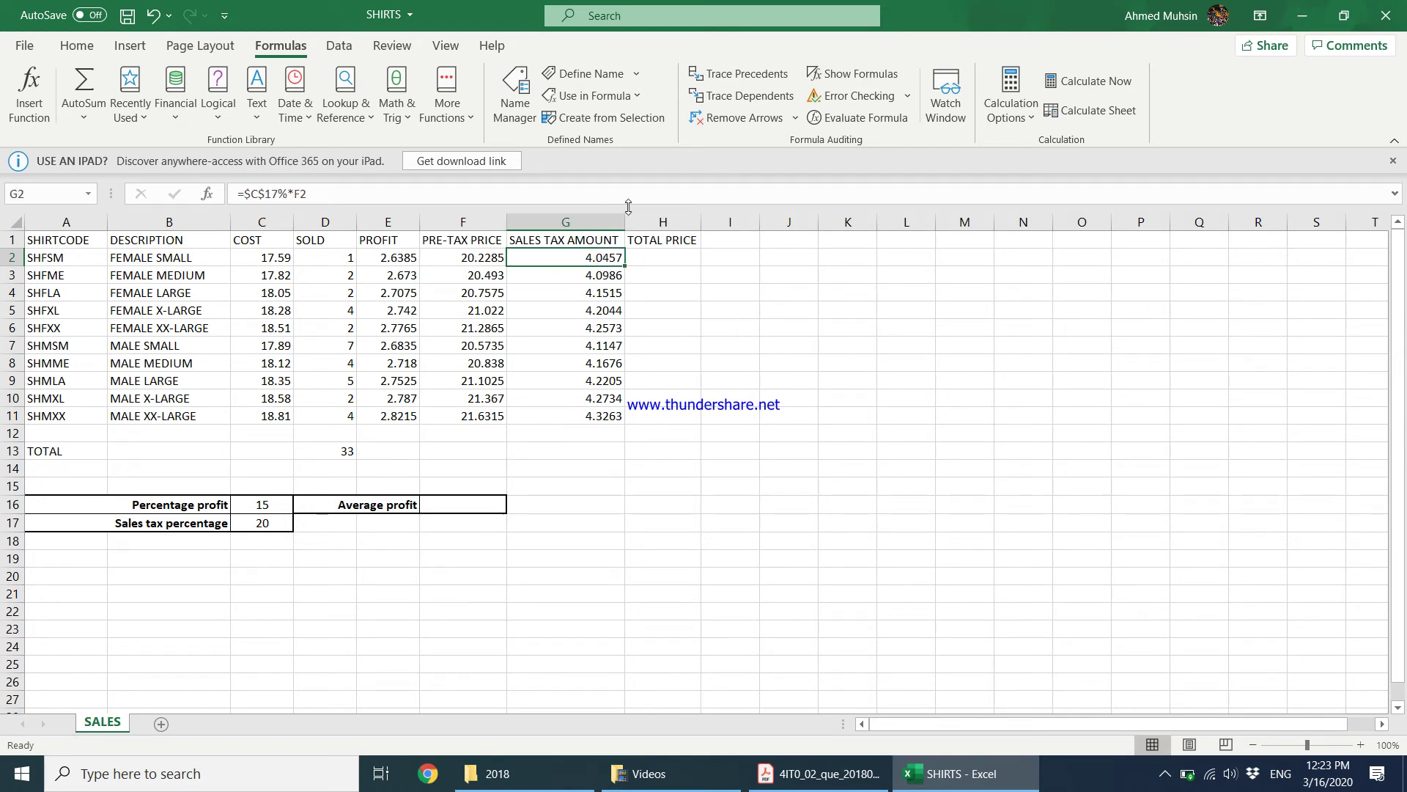
pyautogui.click(648, 264)
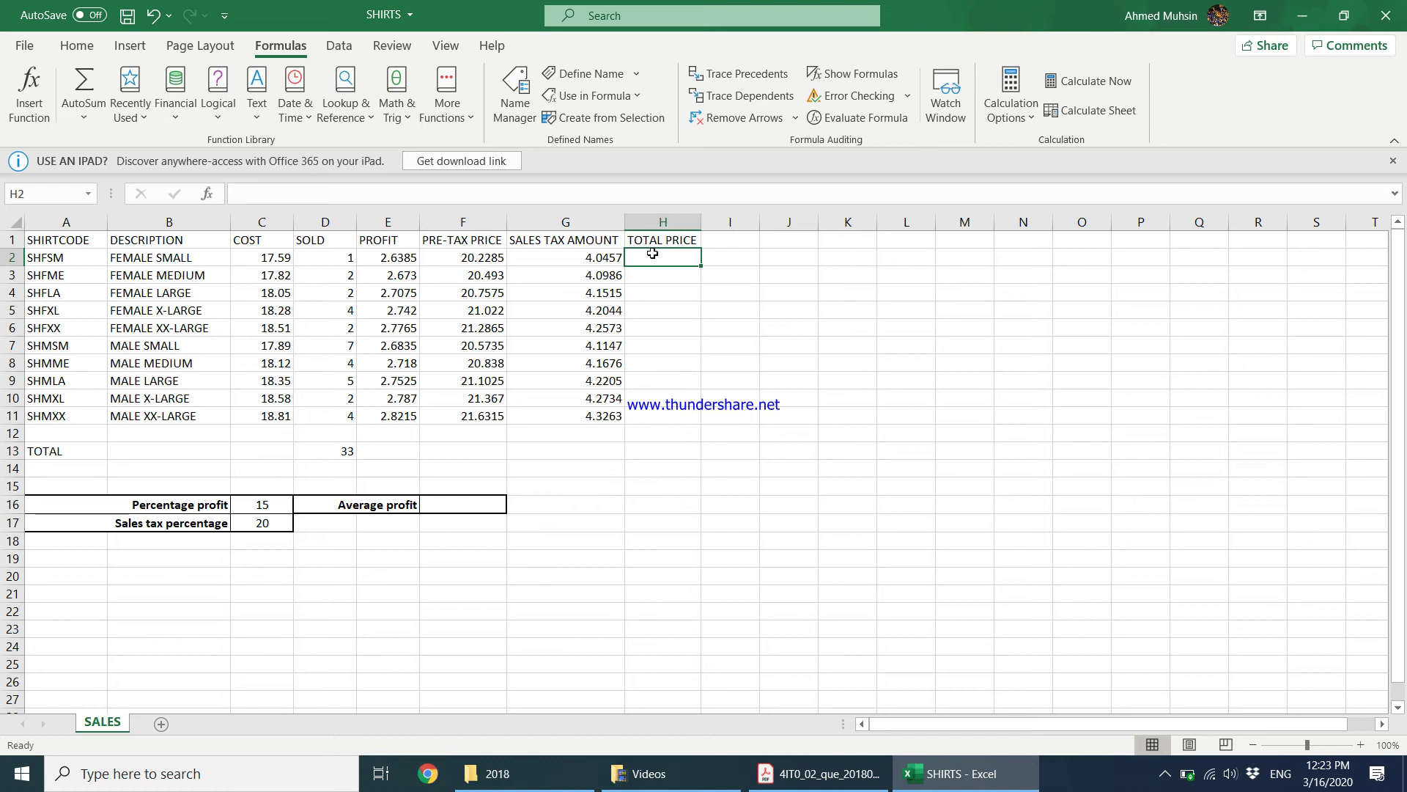
pyautogui.write('=')
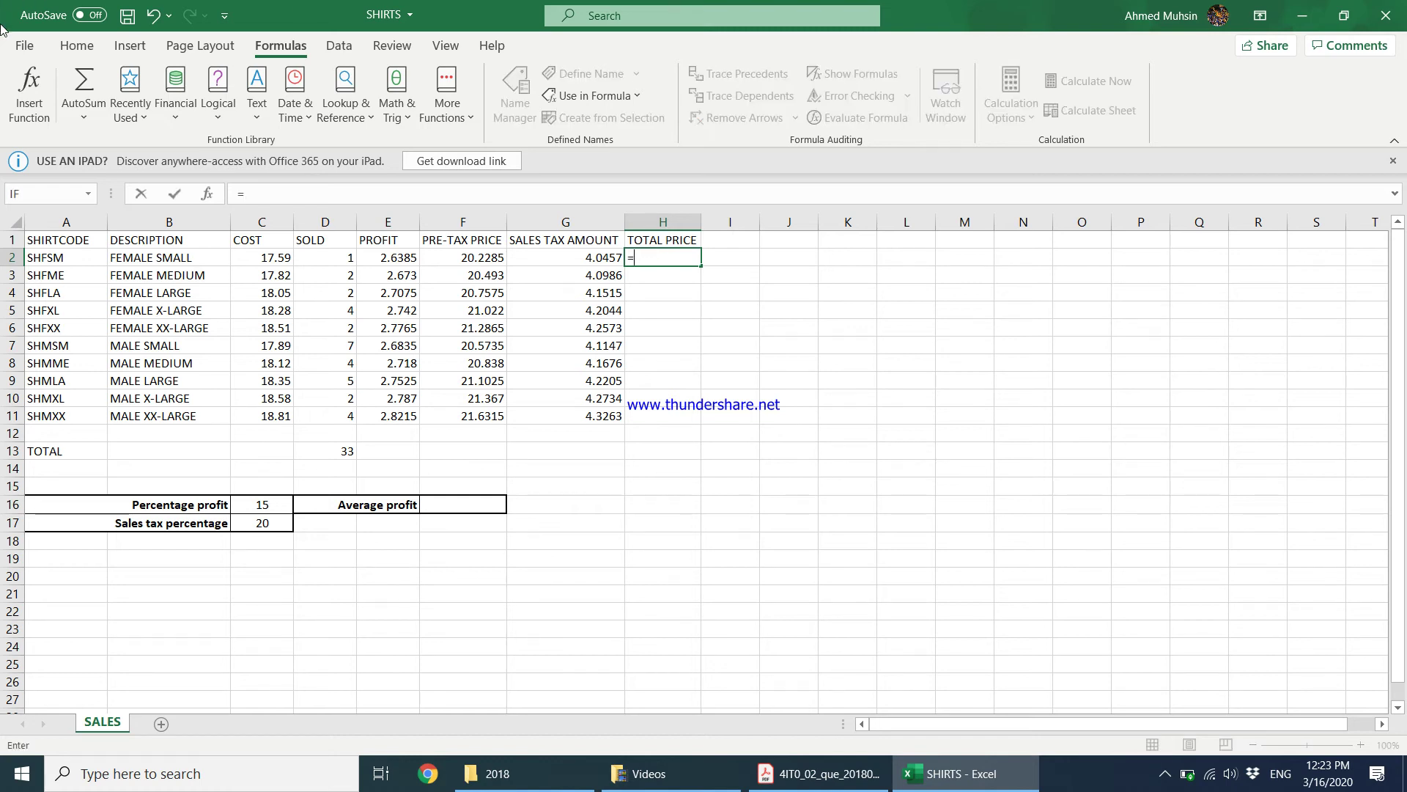
pyautogui.click(474, 260)
pyautogui.write('+')
pyautogui.click(575, 264)
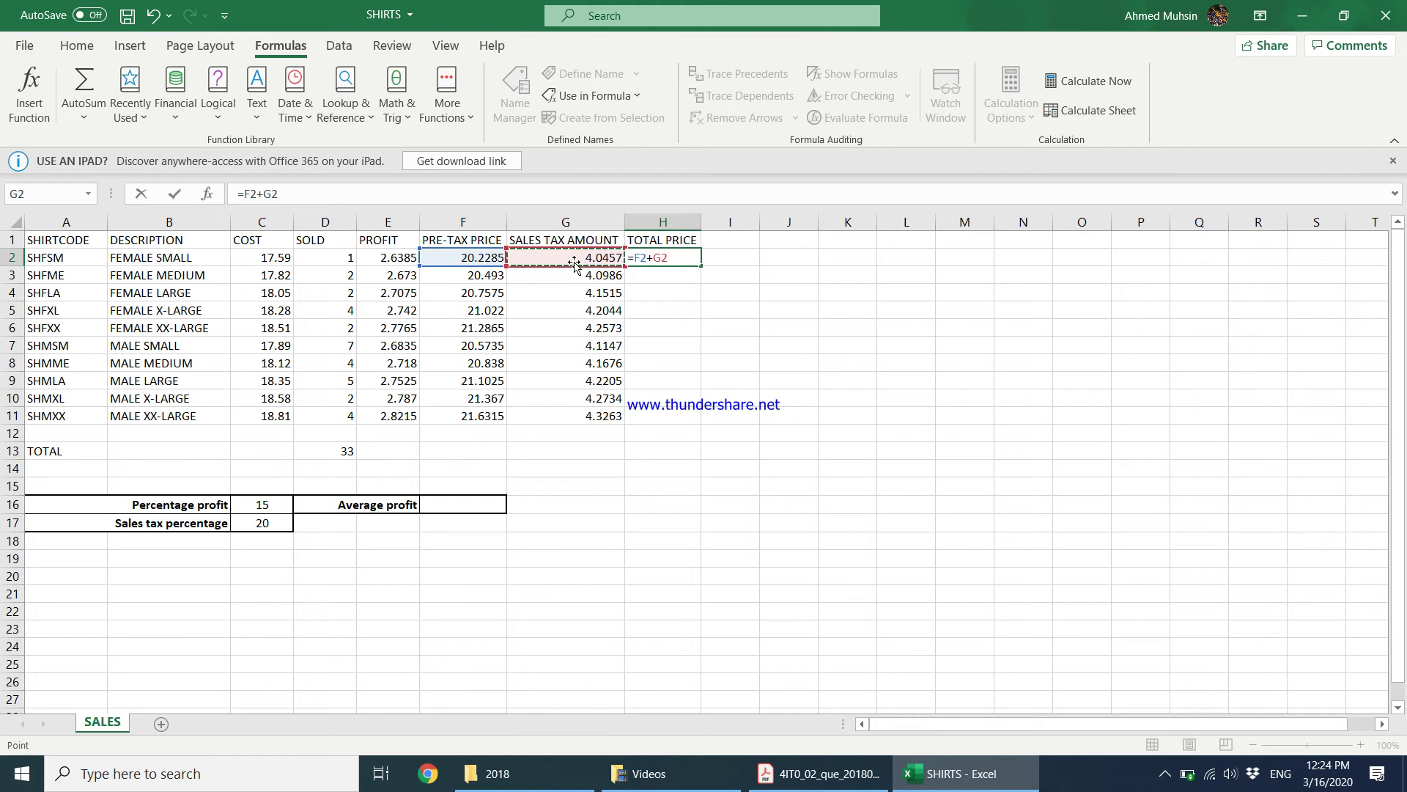
pyautogui.press('Return')
pyautogui.click(675, 258)
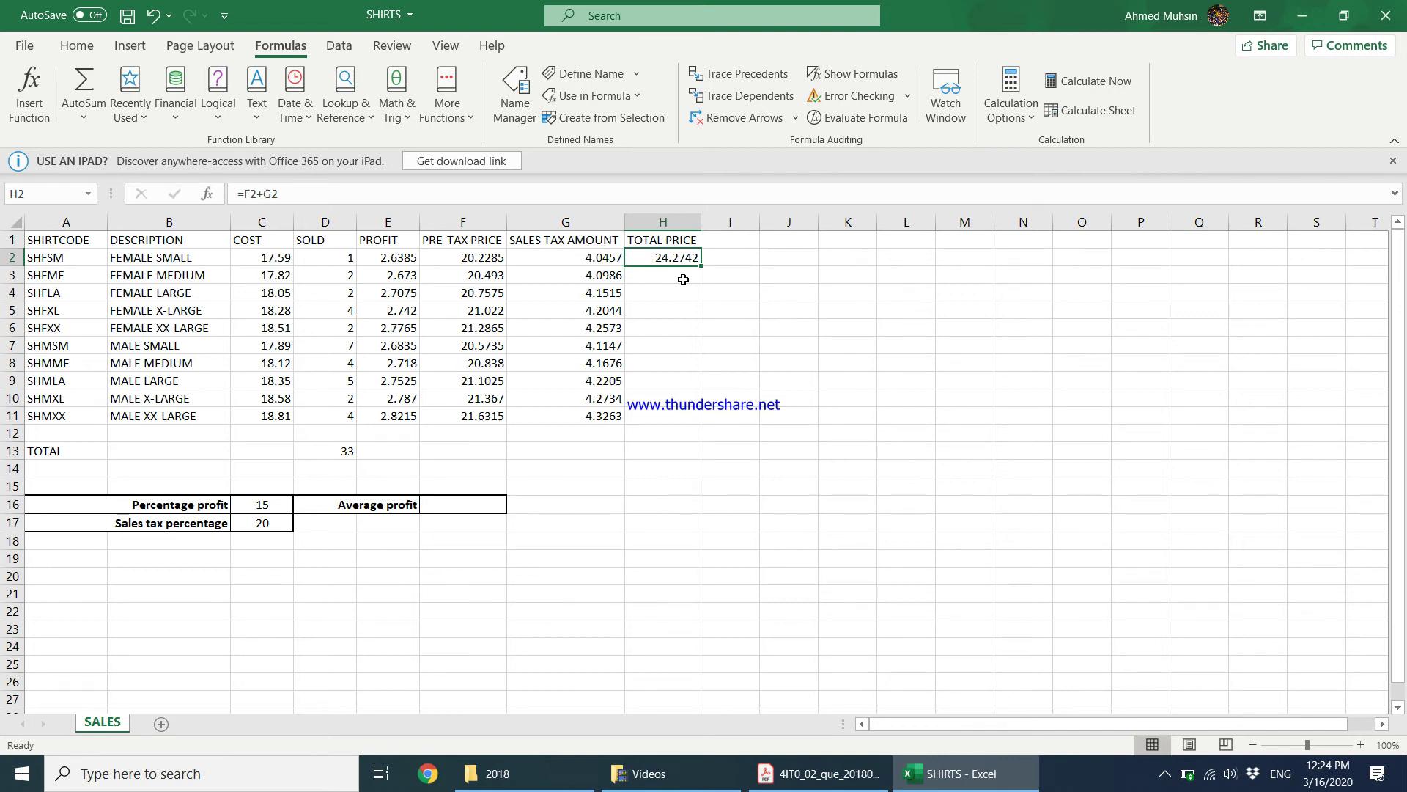
pyautogui.click(820, 773)
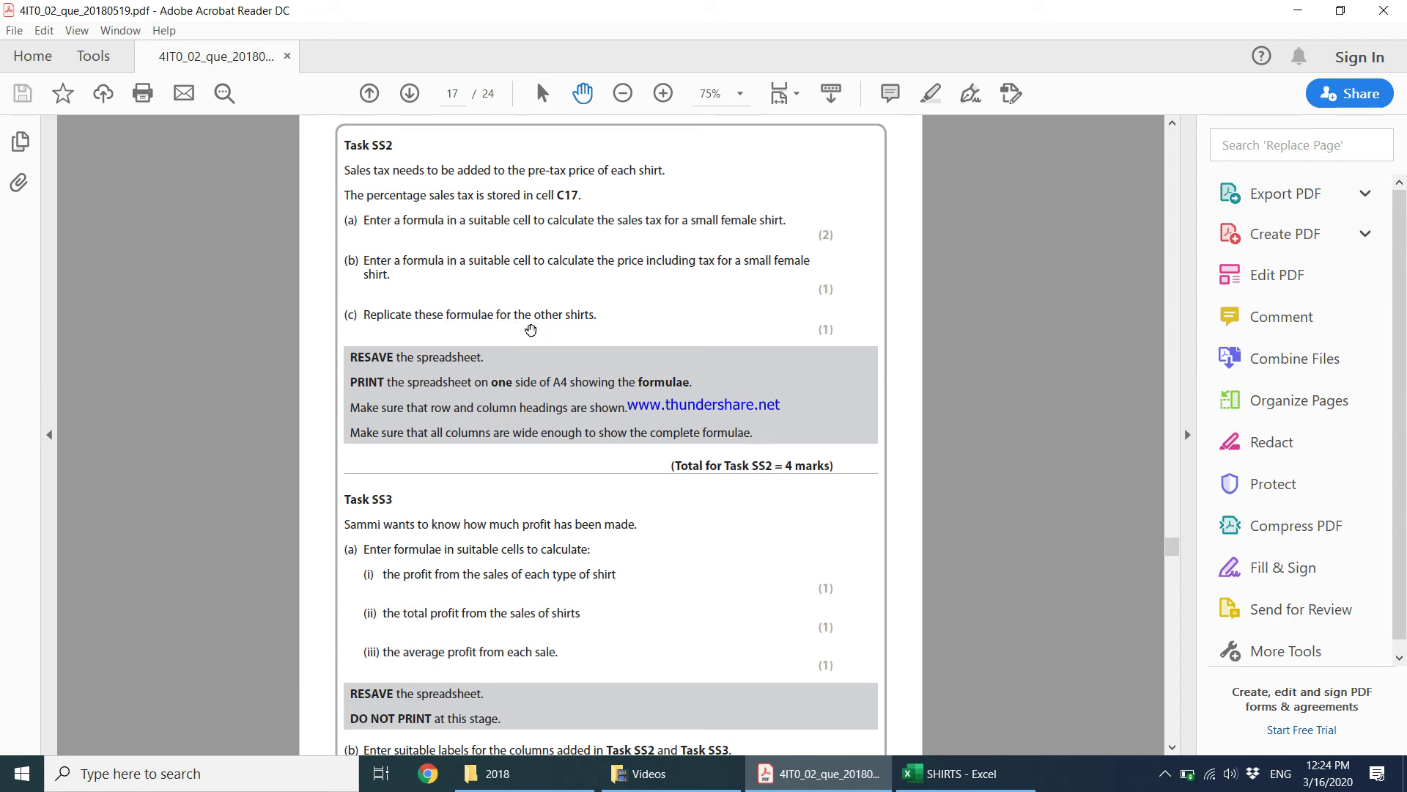
# Fill H2's total formula down to H11 (24.2742 to 25.9578), then reread the task PDF
pyautogui.click(971, 786)
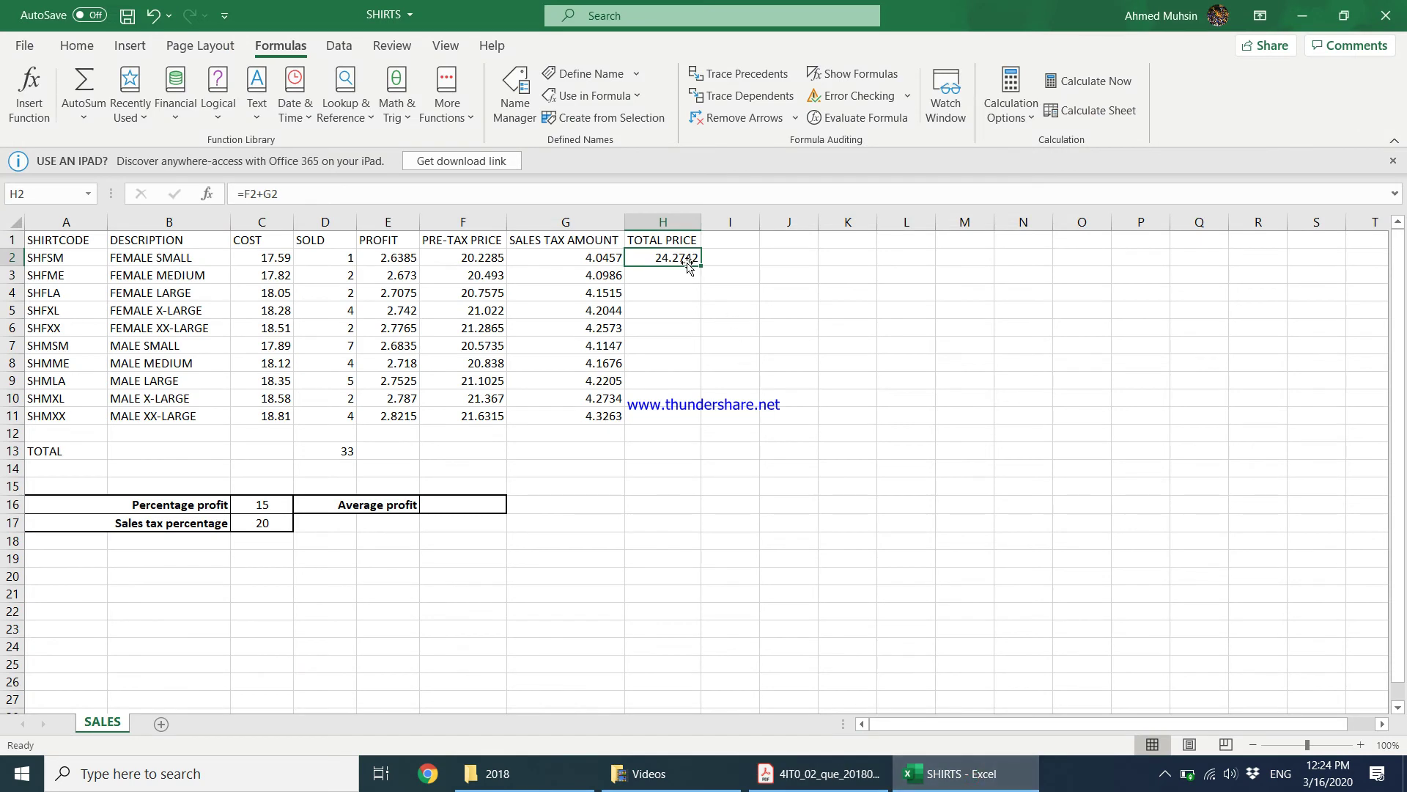
pyautogui.moveTo(700, 265); pyautogui.dragTo(707, 430)
pyautogui.click(675, 359)
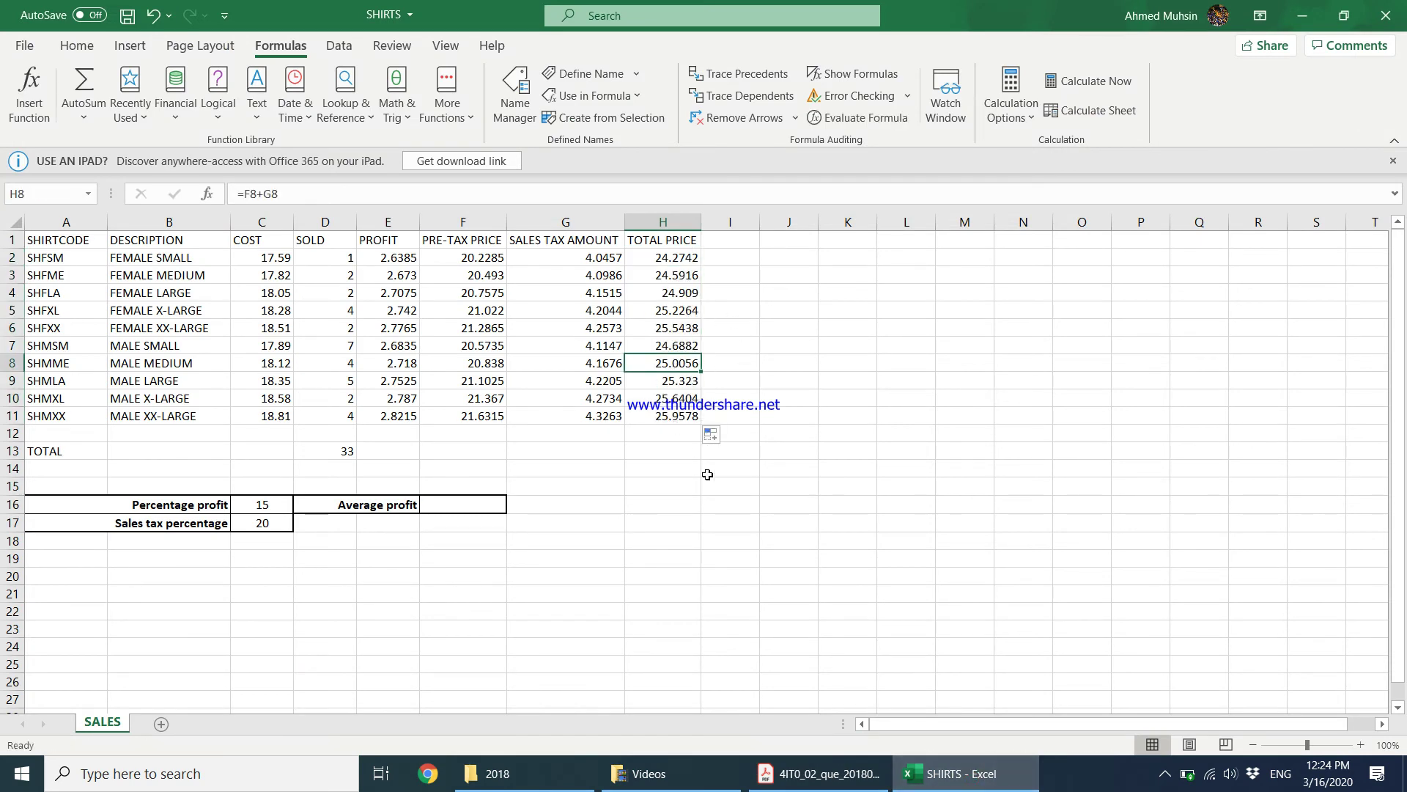
pyautogui.click(814, 773)
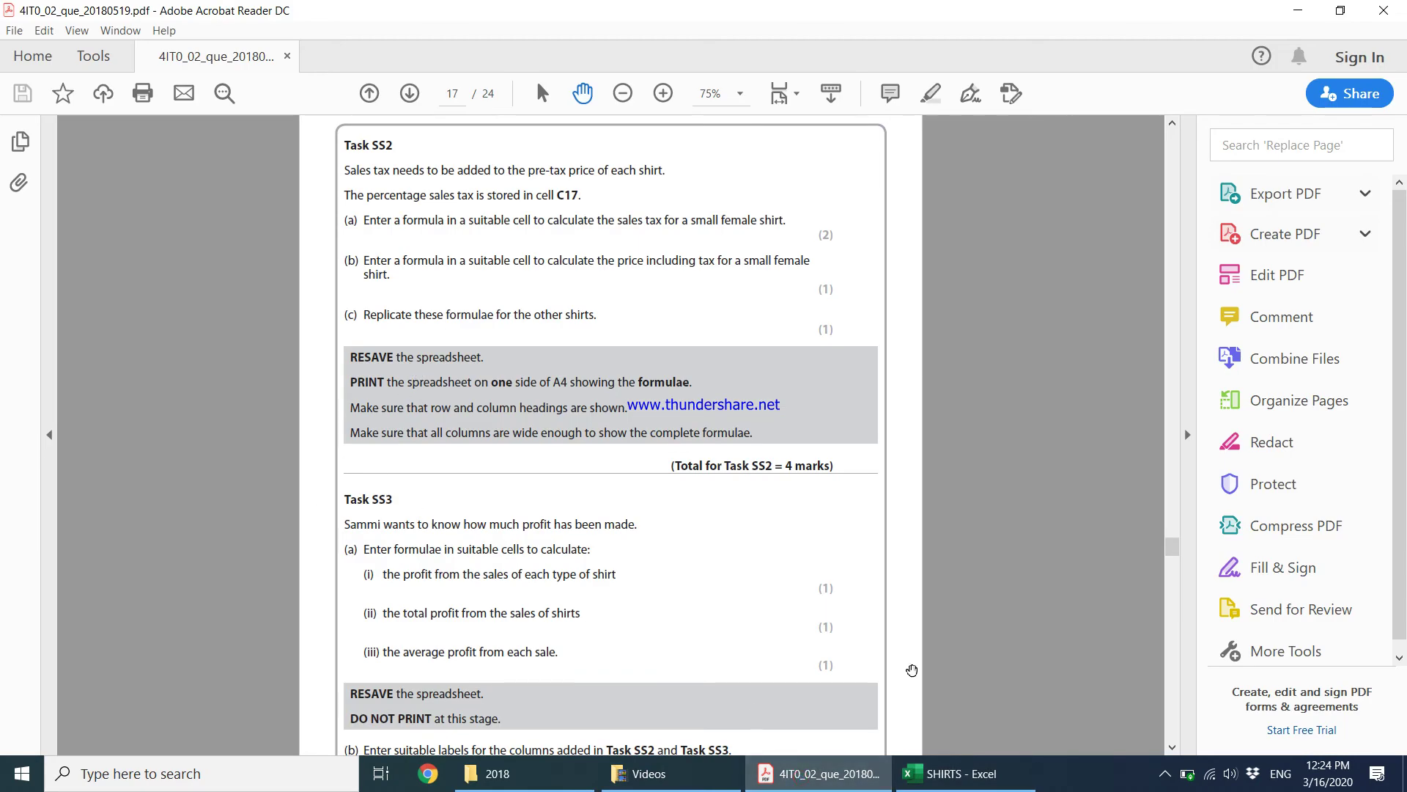
pyautogui.click(953, 773)
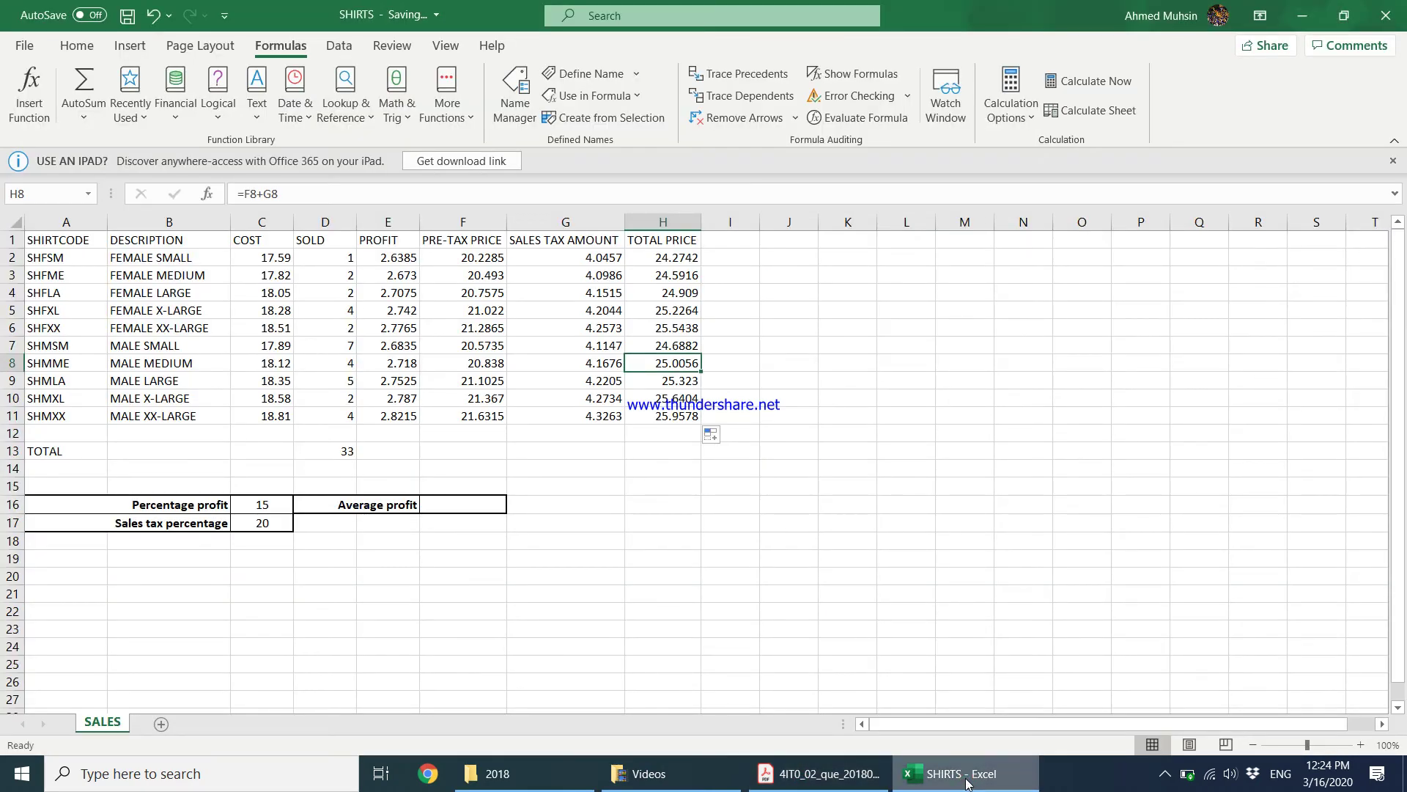
pyautogui.click(814, 774)
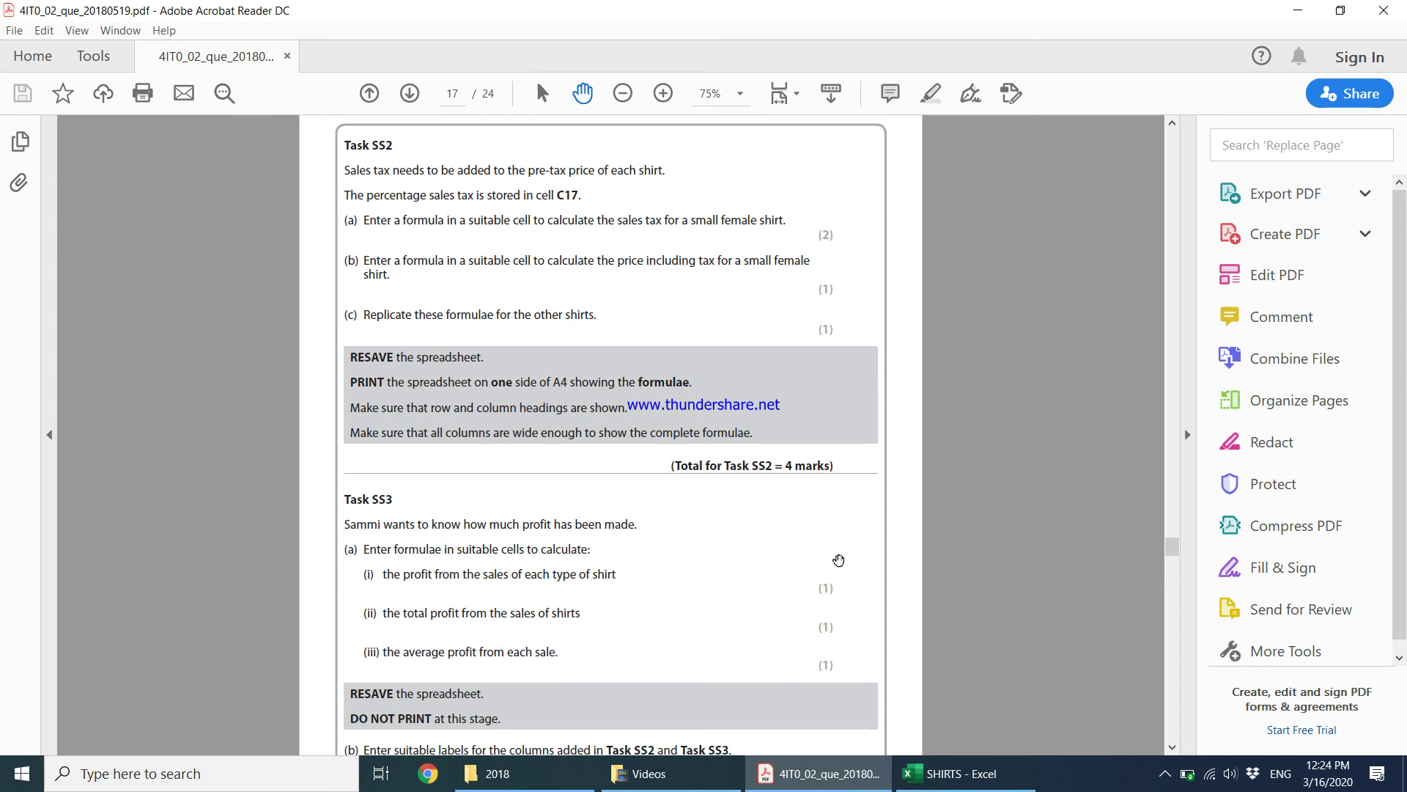
# Select A1:H17 in the SHIRTS workbook and switch the sheet back to showing formulas
pyautogui.click(946, 774)
pyautogui.moveTo(65, 242); pyautogui.dragTo(678, 522)
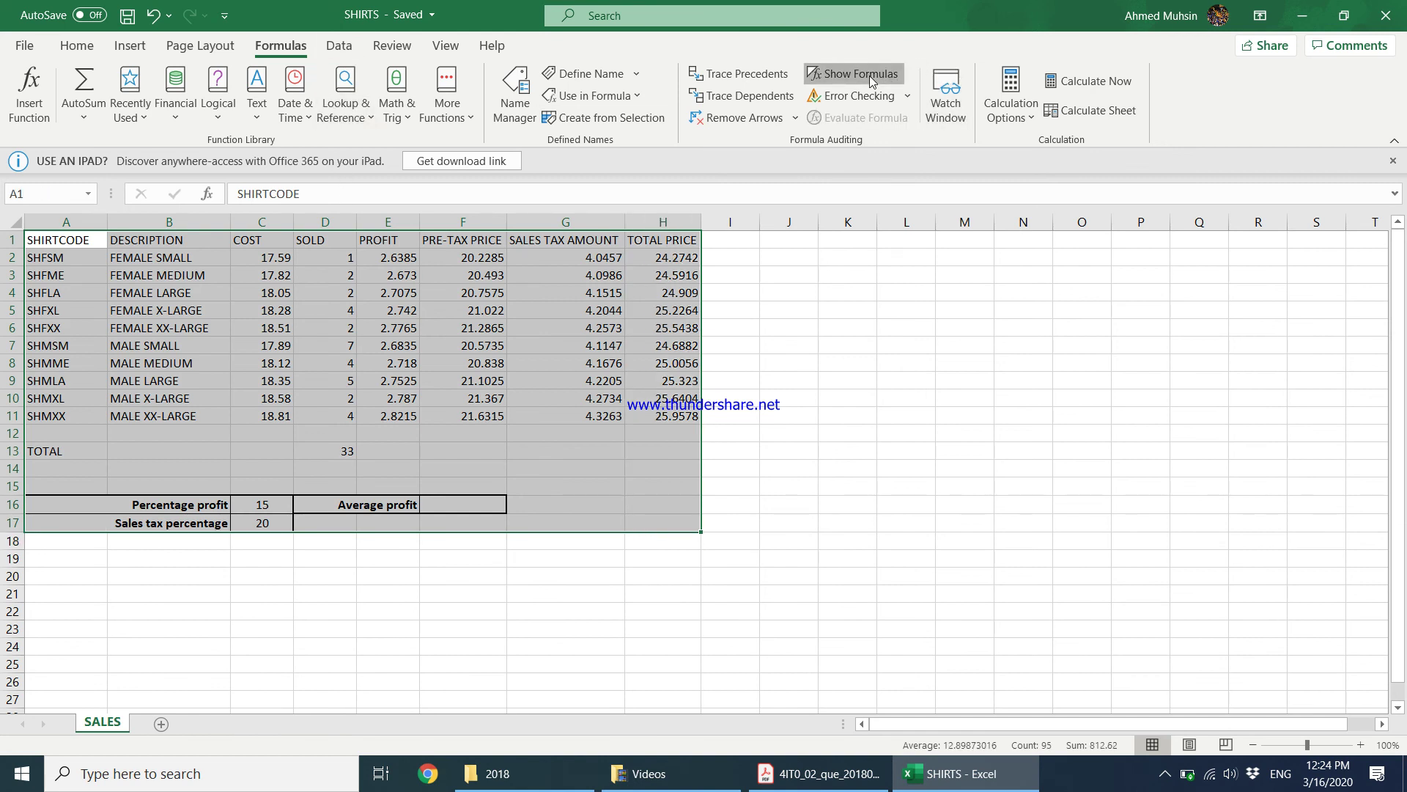
pyautogui.click(872, 80)
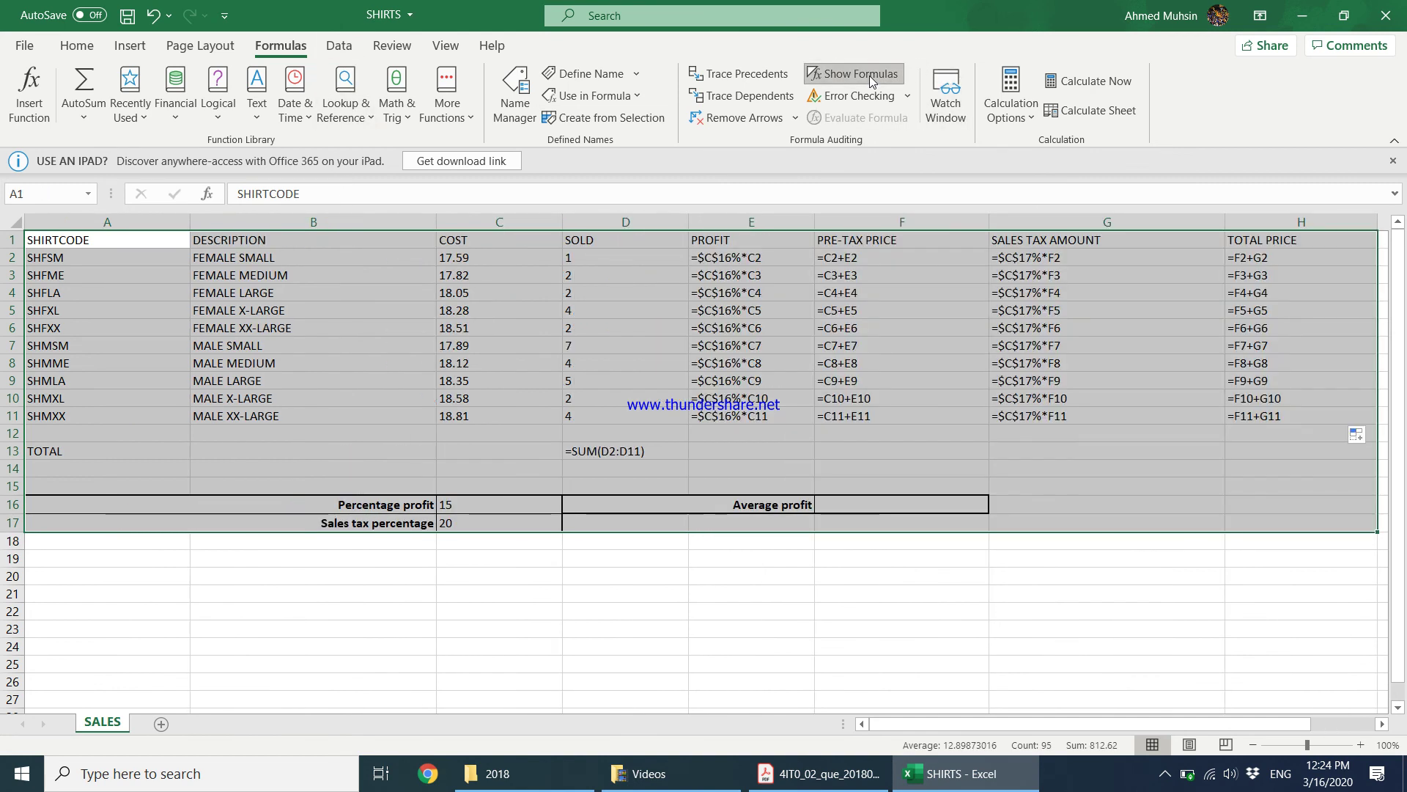
pyautogui.click(25, 45)
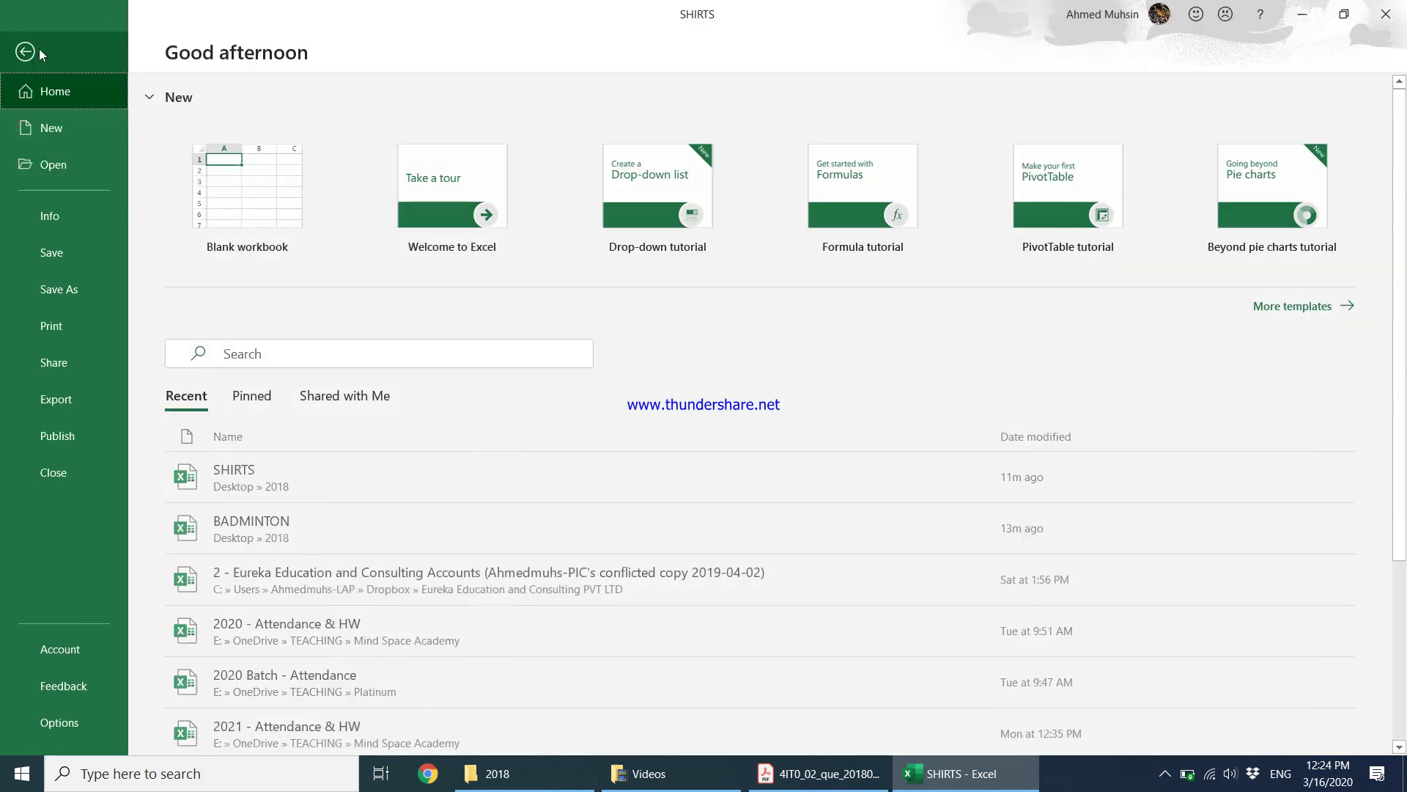
pyautogui.click(38, 48)
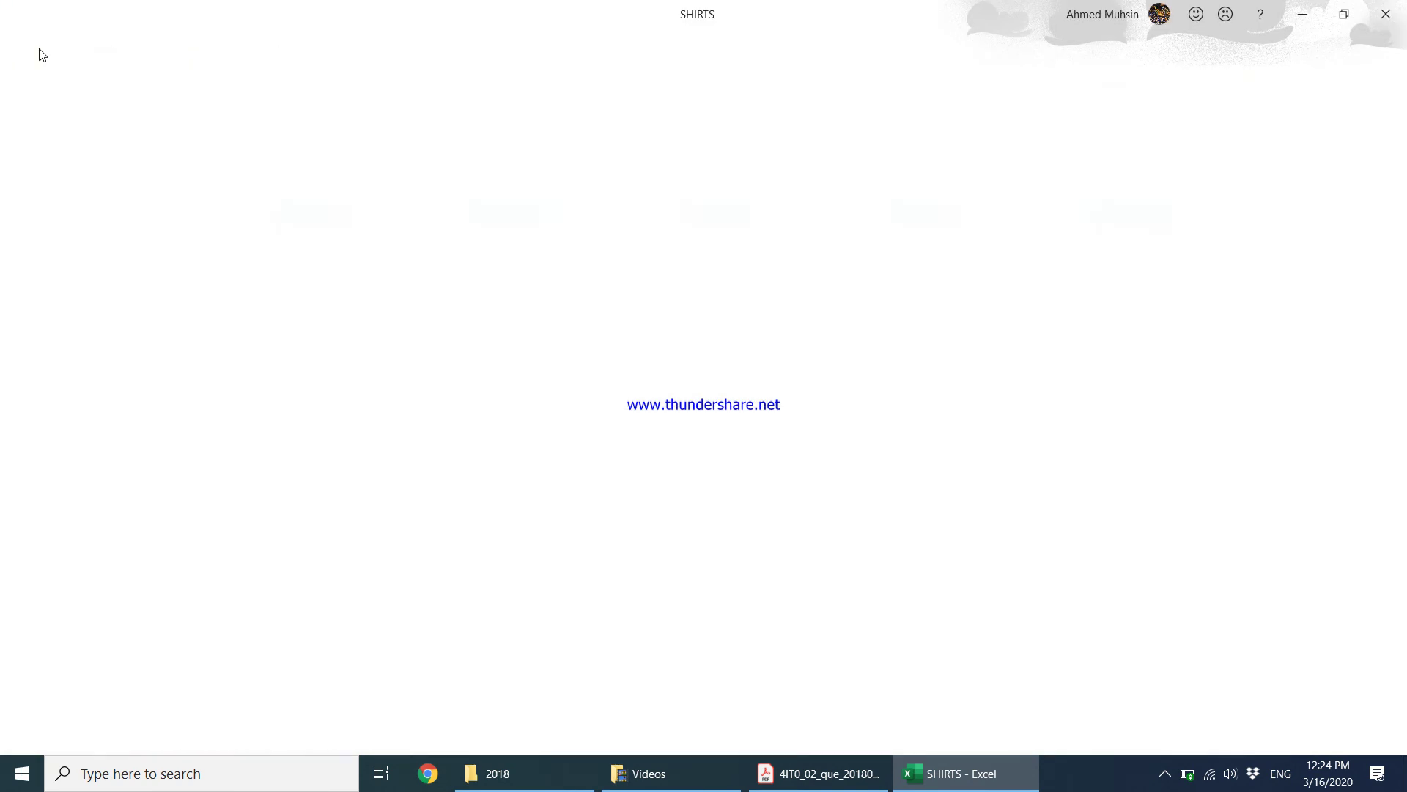
# Preview the formula printout on one landscape A4 page, then return to the sheet
pyautogui.click(25, 45)
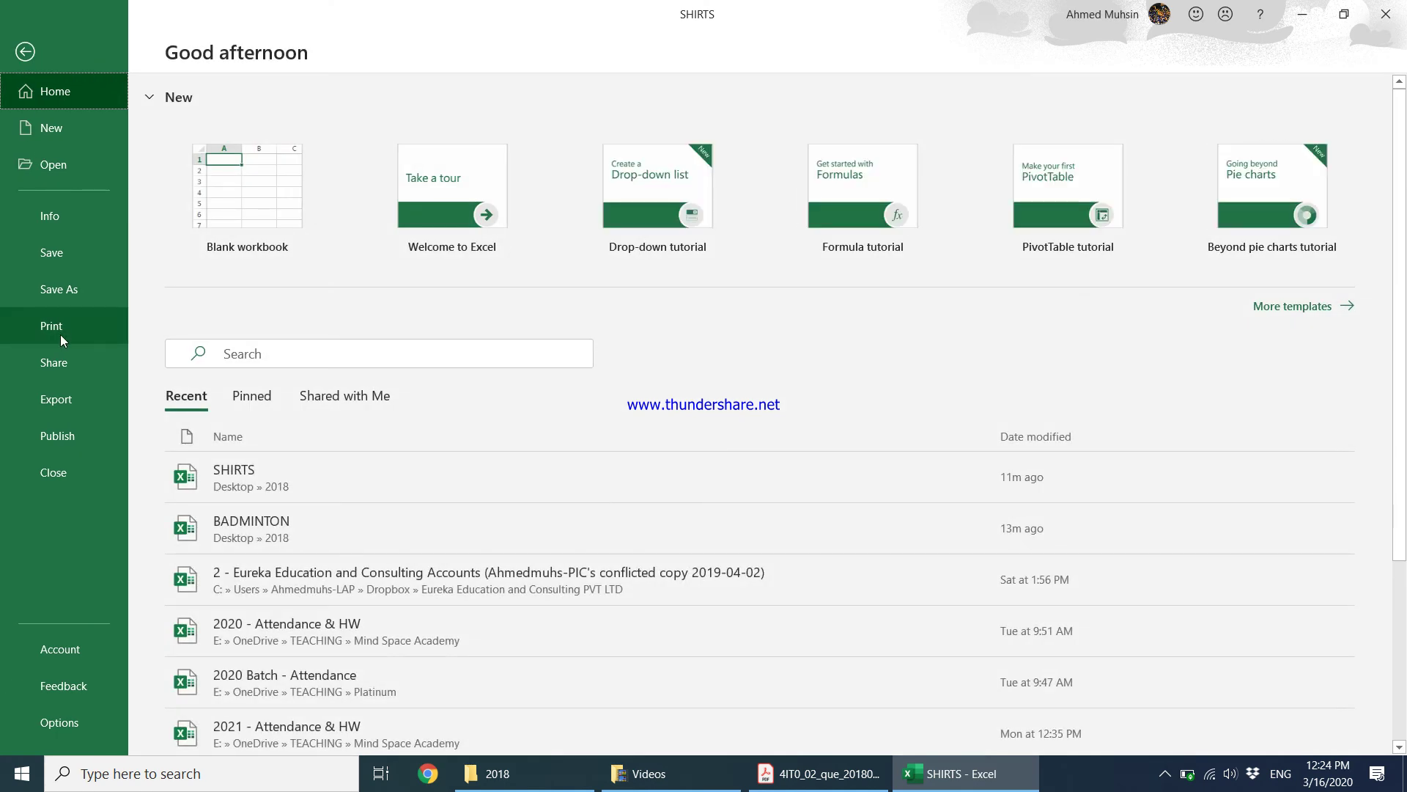
pyautogui.click(60, 334)
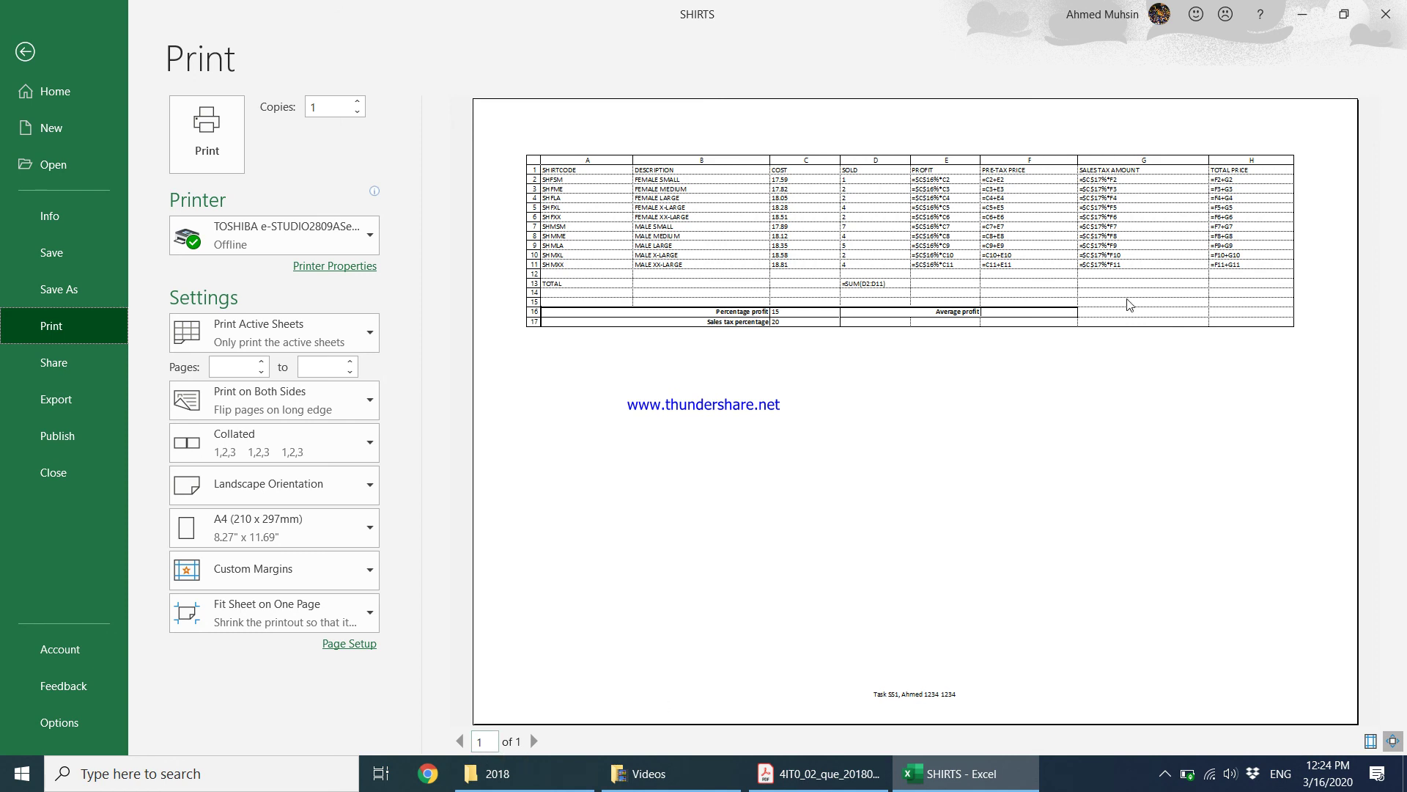
pyautogui.click(40, 52)
pyautogui.click(619, 383)
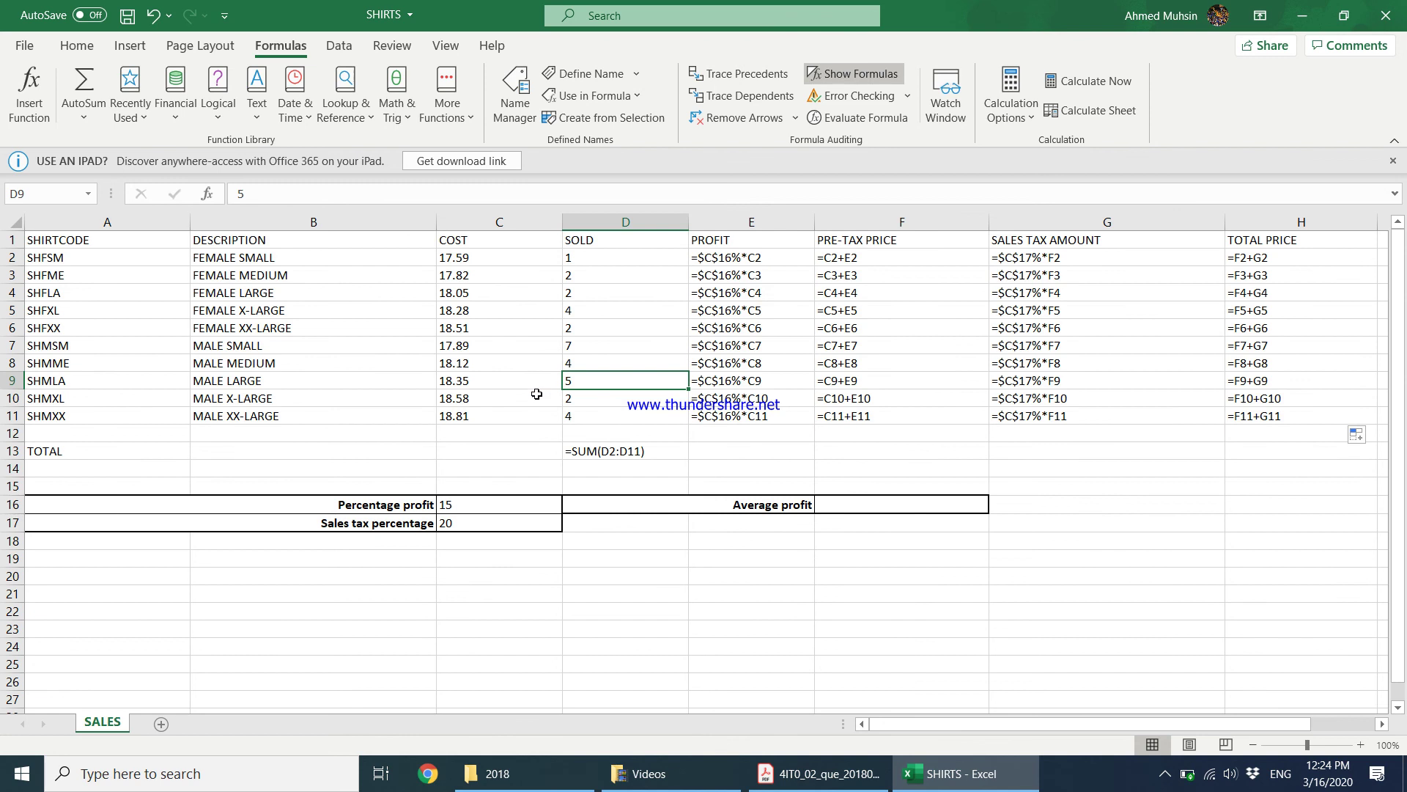
pyautogui.click(445, 366)
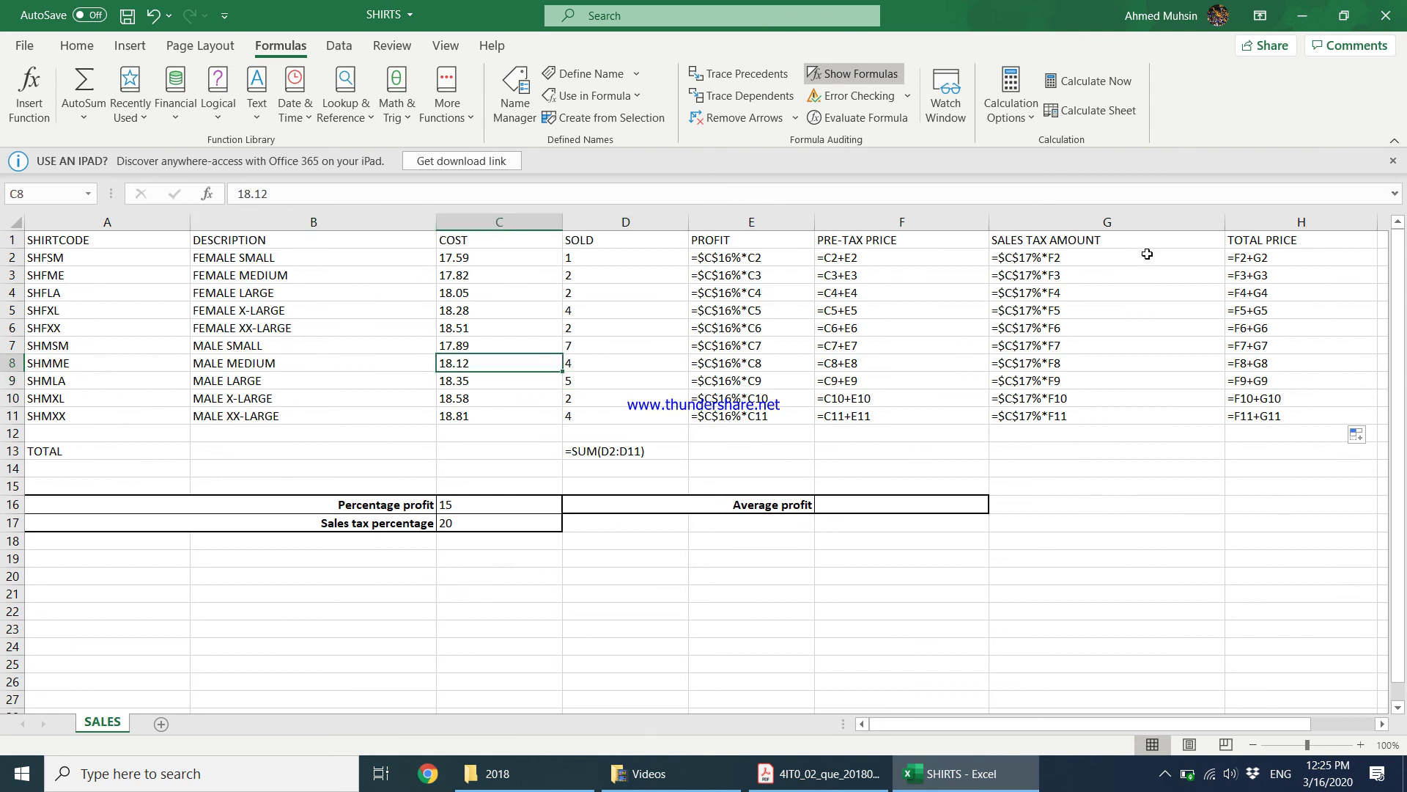